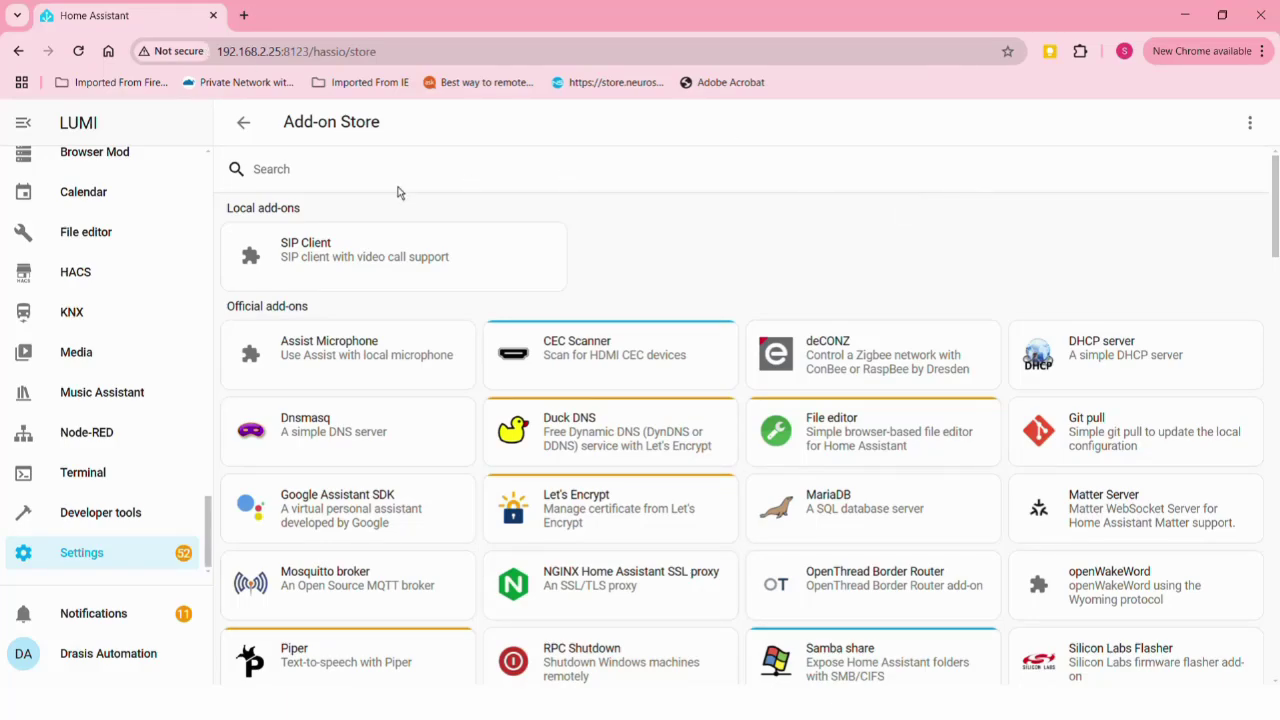
# Go from the Home dashboard through Settings > Add-ons to the Add-on Store
pyautogui.scroll(4, 188, 384)
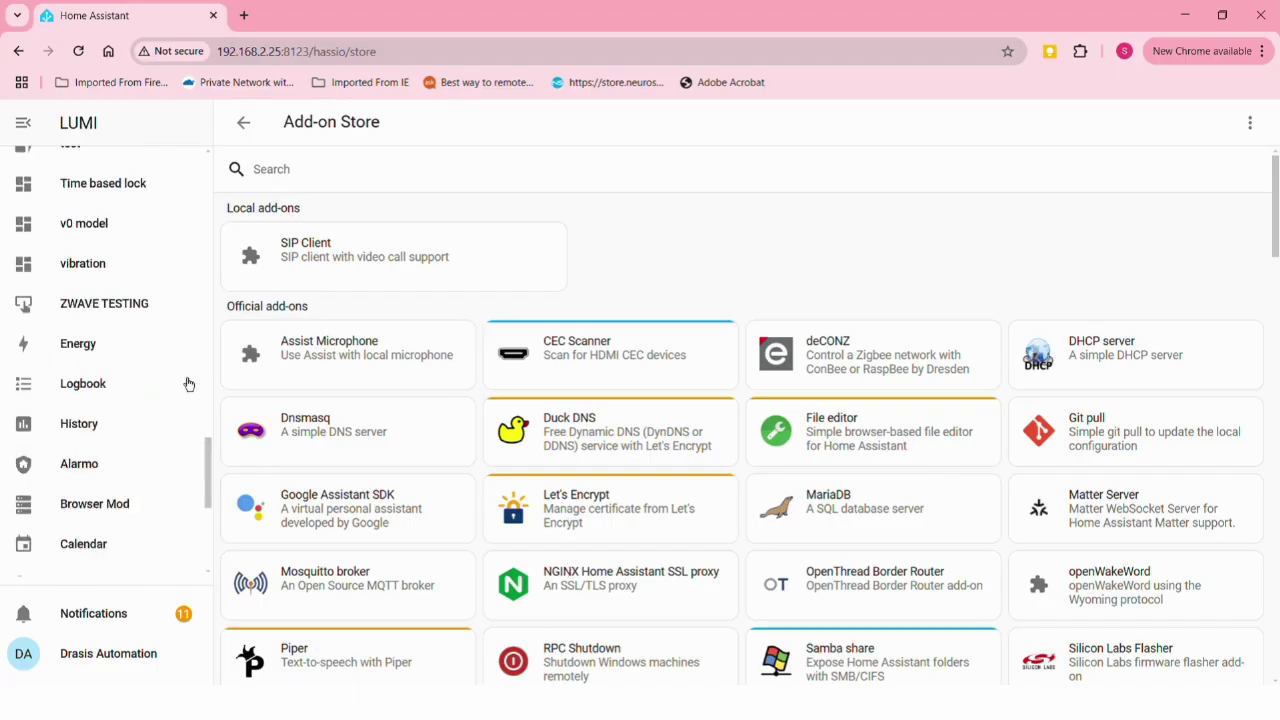
pyautogui.scroll(10, 188, 384)
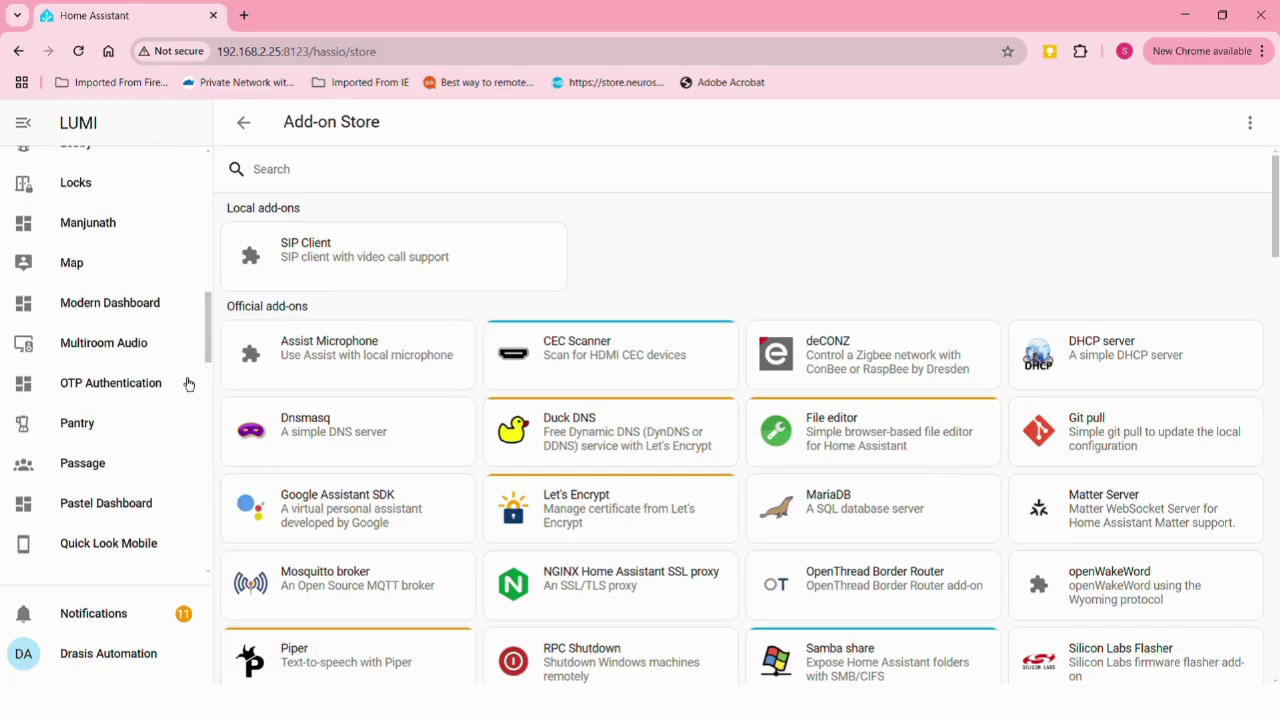
pyautogui.scroll(8, 188, 384)
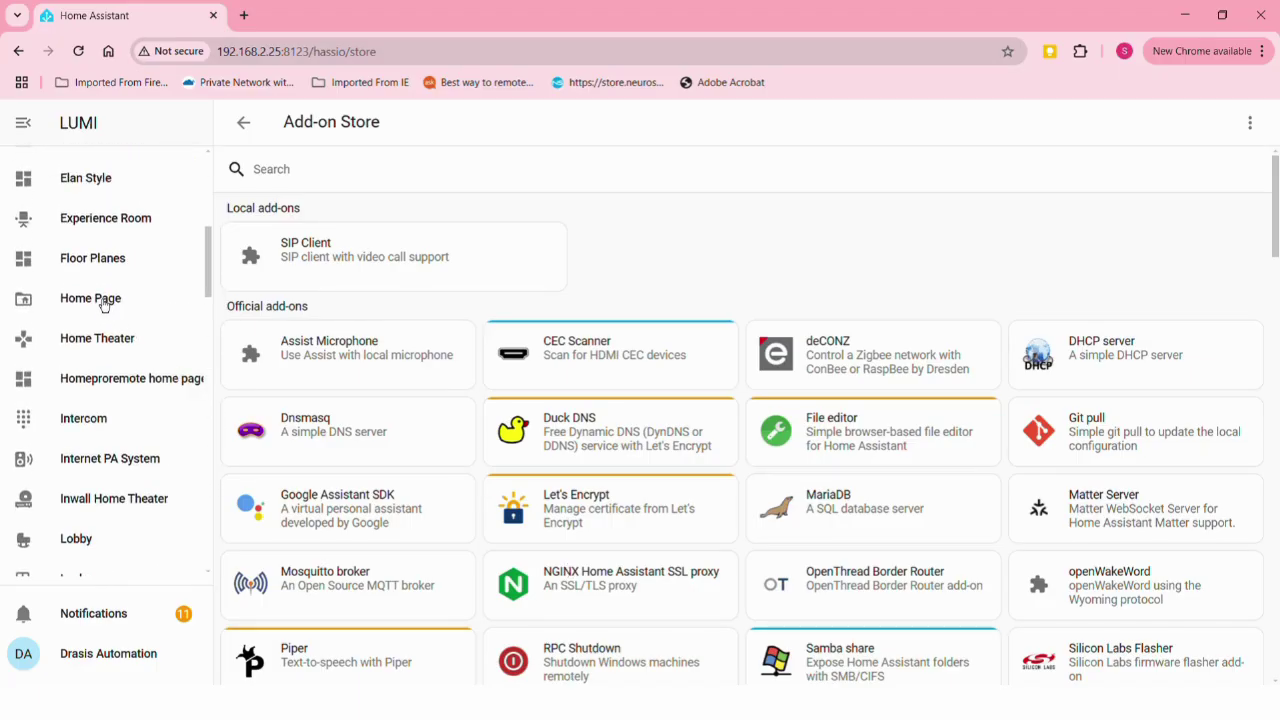
pyautogui.click(104, 305)
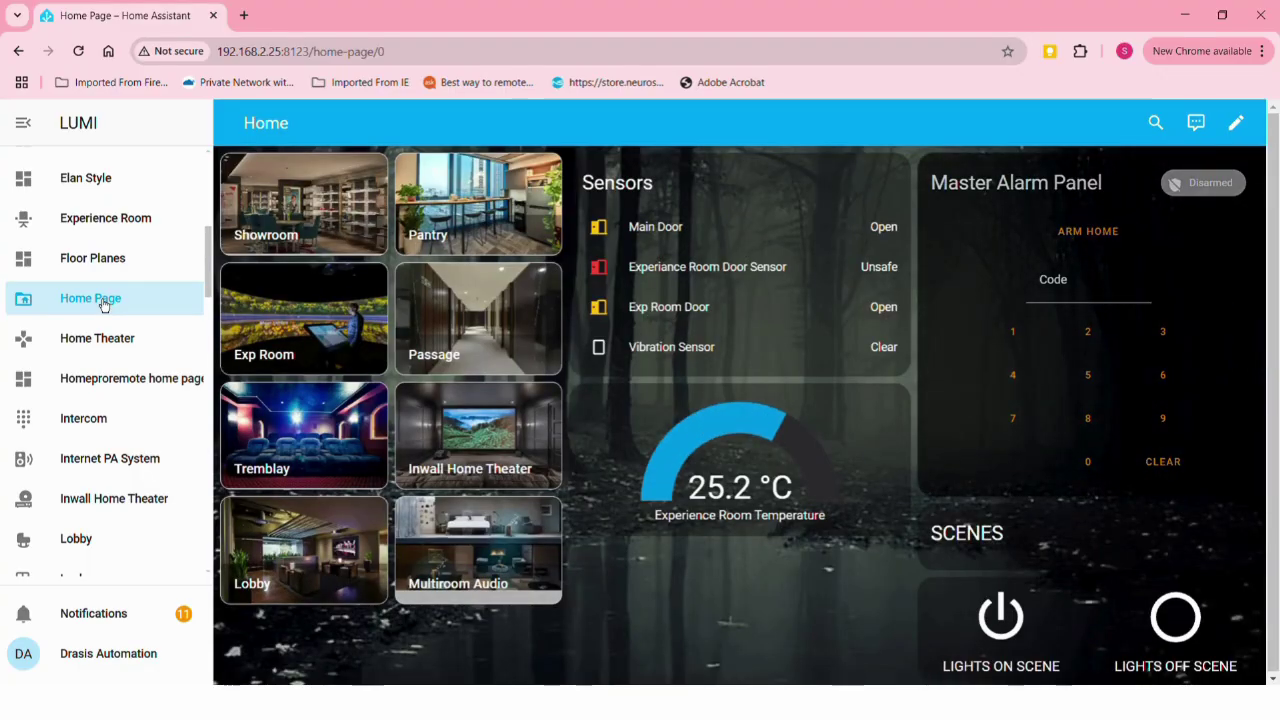
pyautogui.scroll(-10, 123, 484)
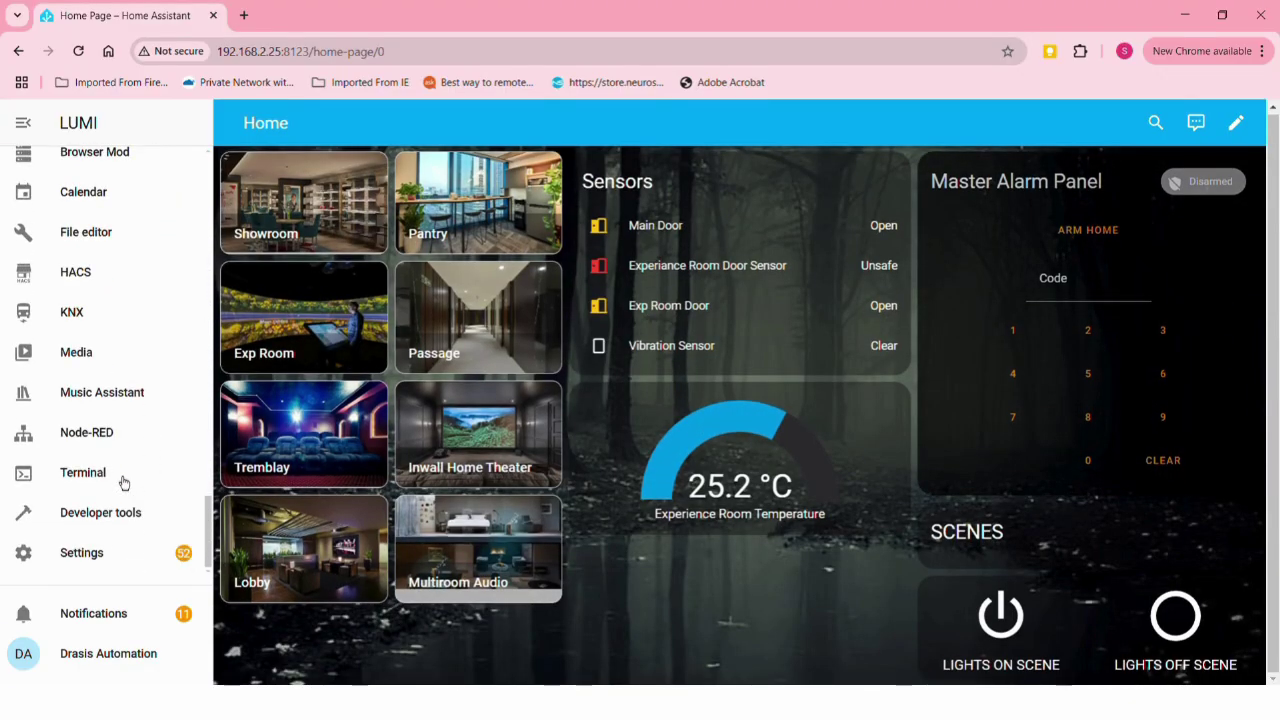
pyautogui.click(90, 570)
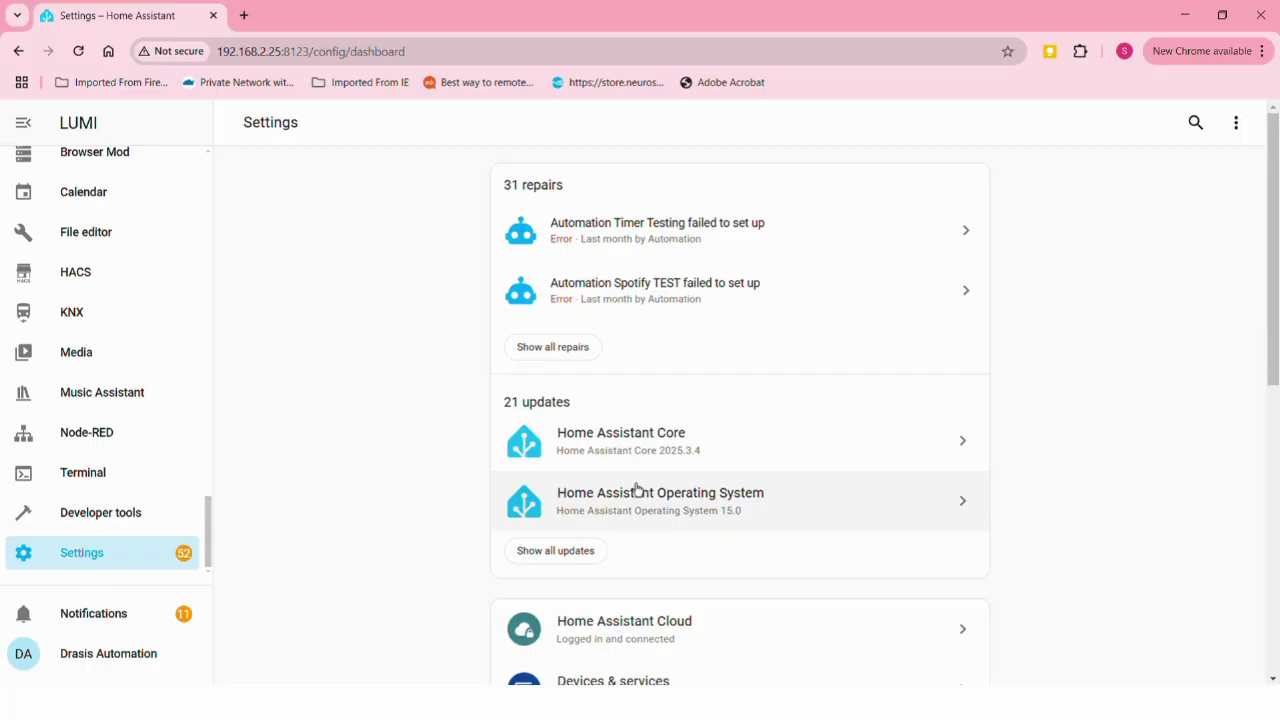
pyautogui.scroll(-5, 636, 490)
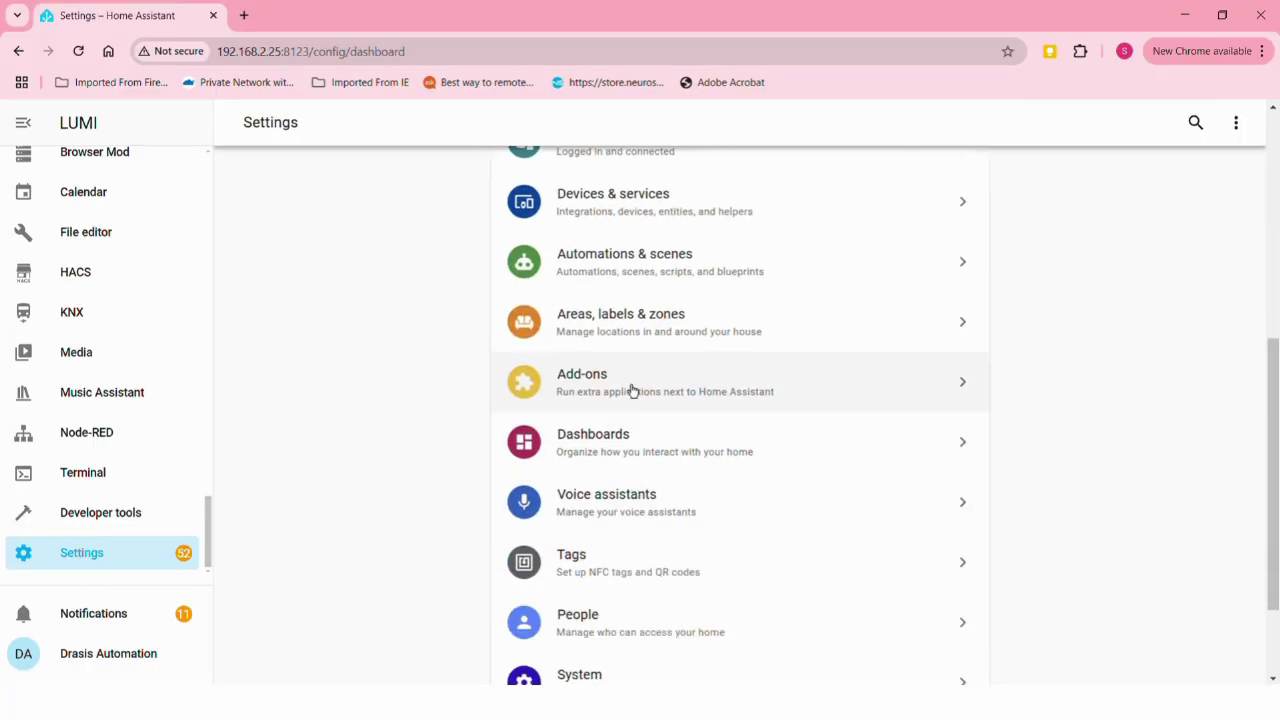
pyautogui.click(634, 391)
pyautogui.click(1211, 677)
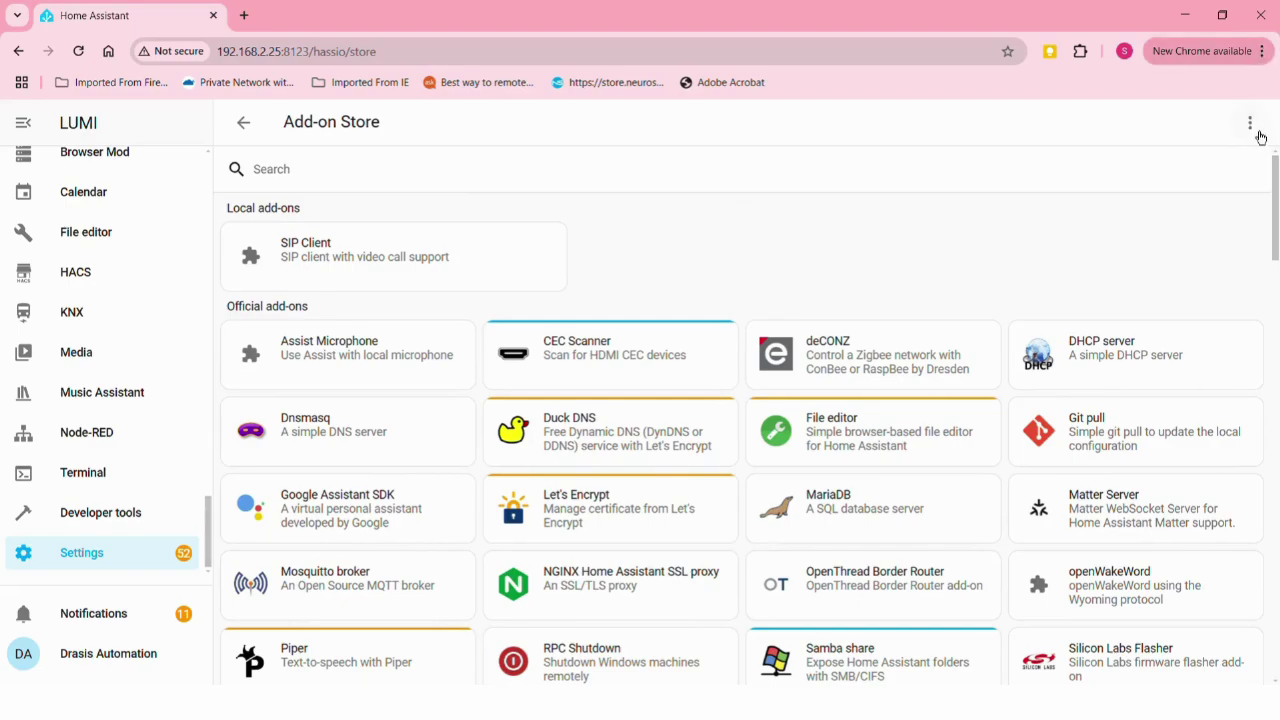
# Add the t0bst4r/home-assistant-addons GitHub repository to the store's repositories
pyautogui.click(1254, 126)
pyautogui.click(1228, 218)
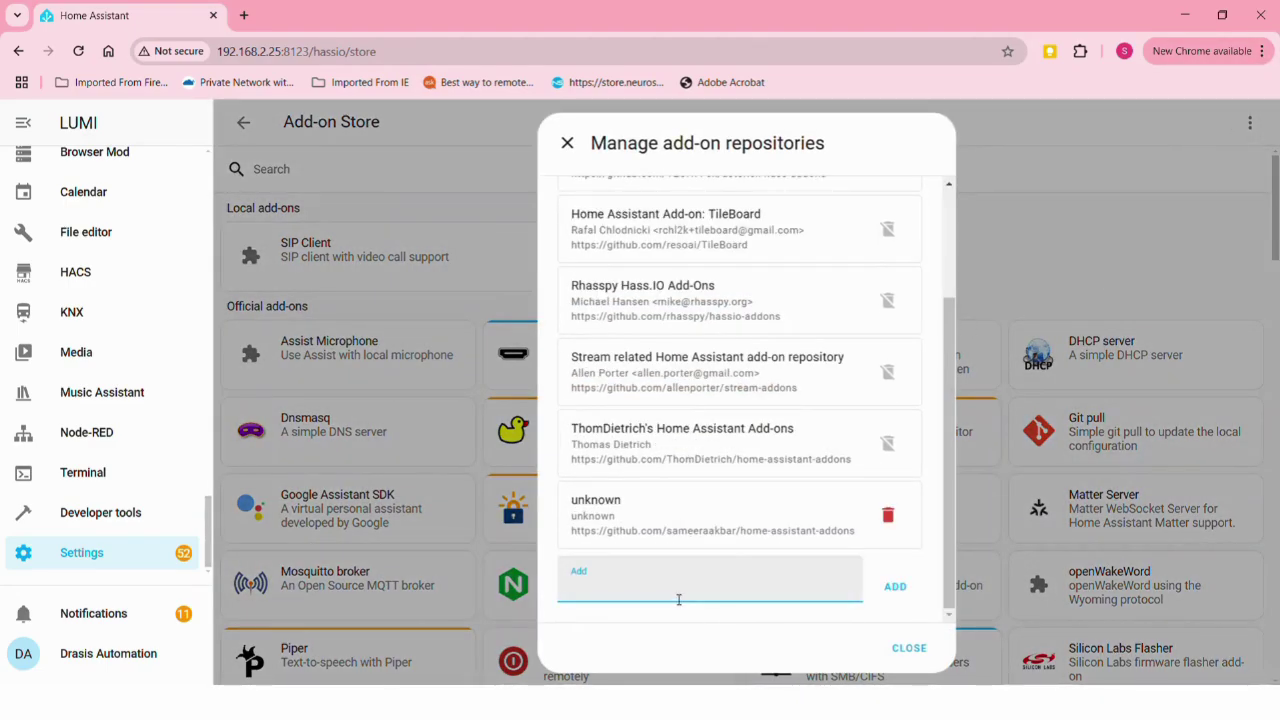
pyautogui.write('https://github.com/t0bst4r/home-assistant-addons')
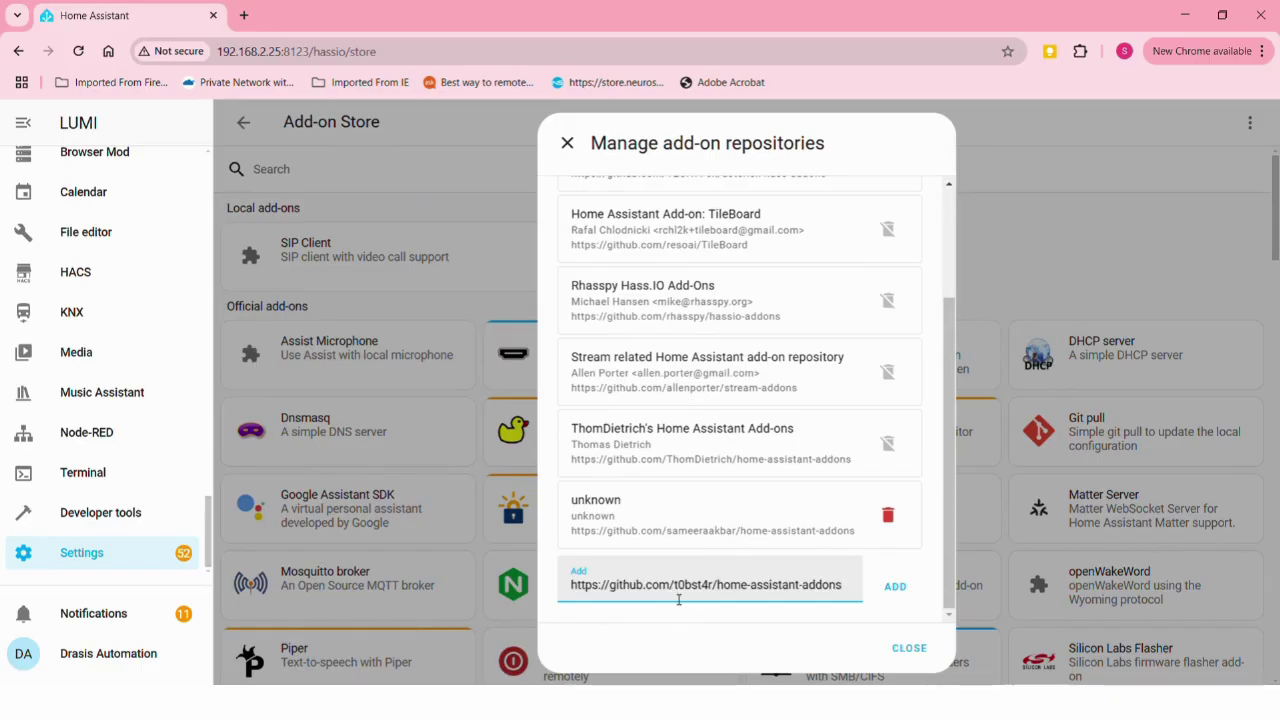
pyautogui.click(896, 594)
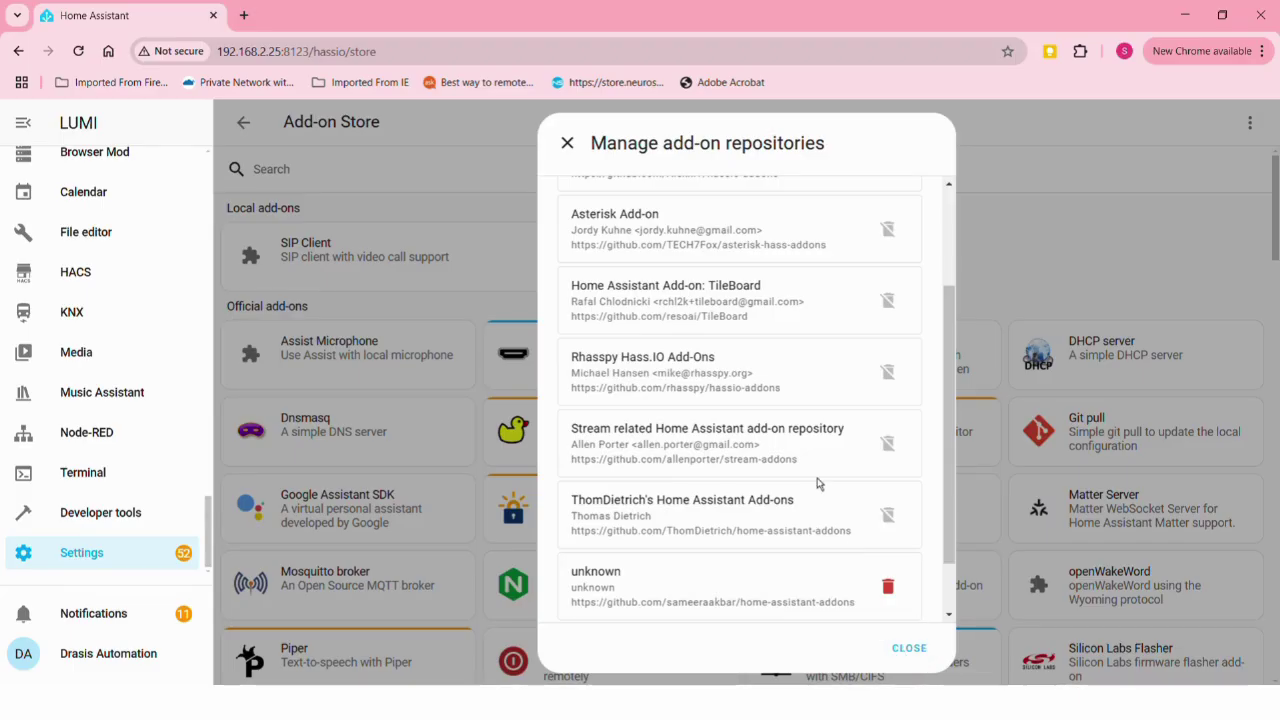
pyautogui.scroll(3, 814, 480)
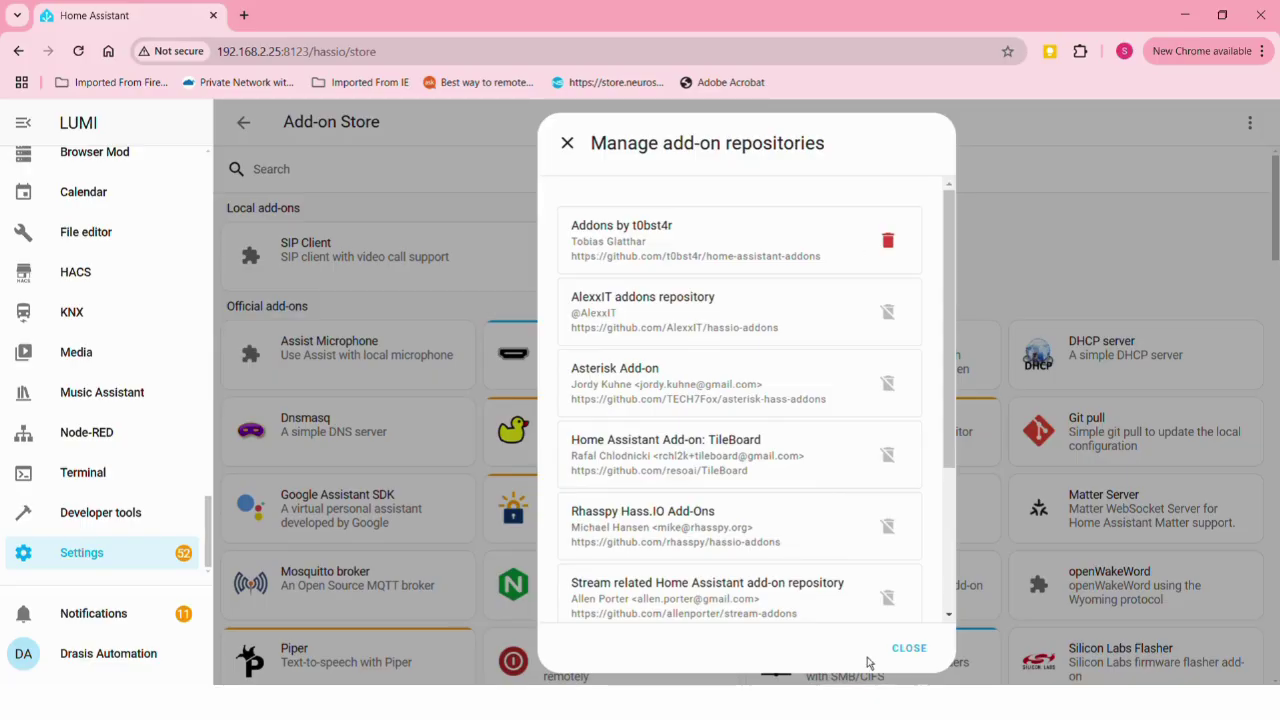
pyautogui.click(906, 652)
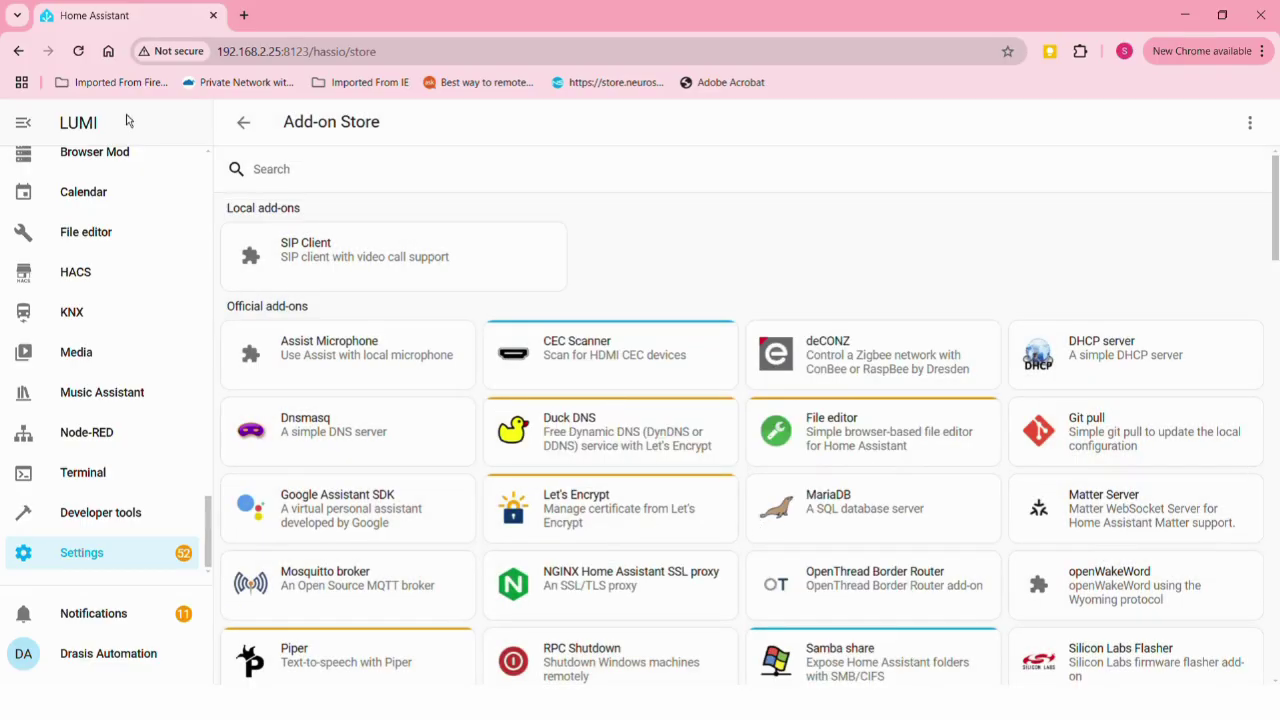
# Reload the store, search 'matter', and open the Home-Assistant-Matter-Hub add-on
pyautogui.click(87, 58)
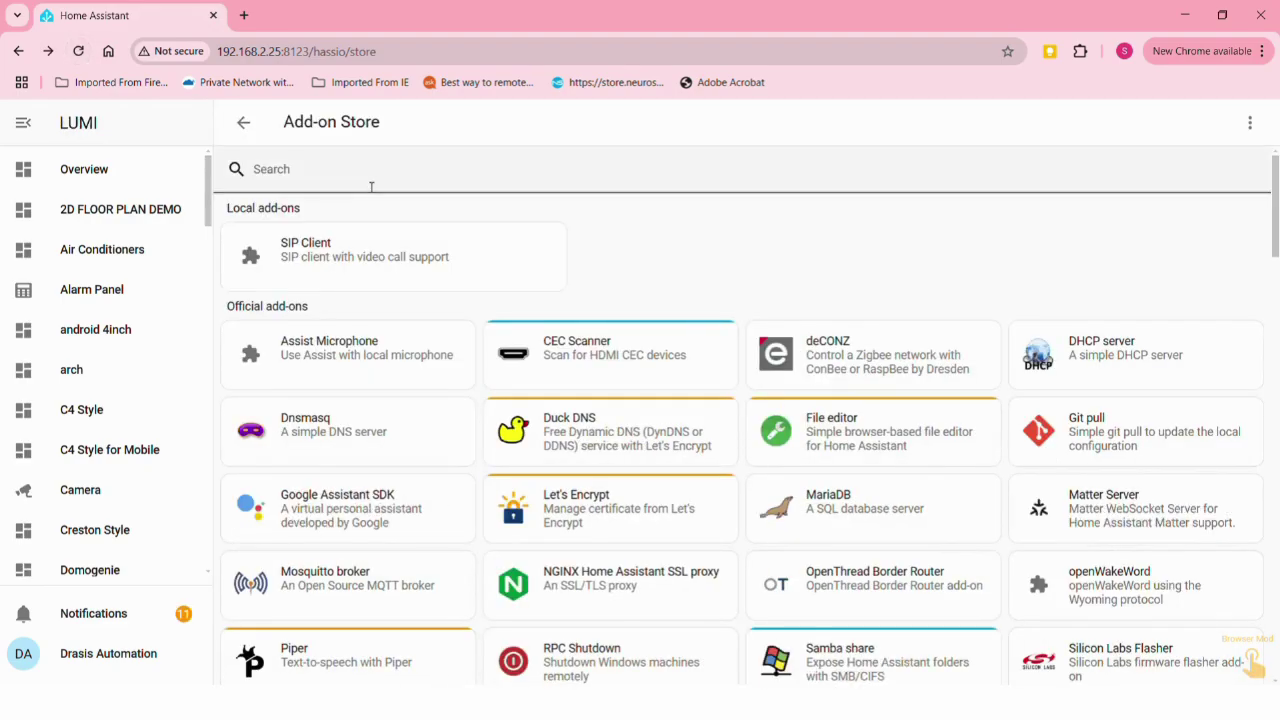
pyautogui.click(371, 187)
pyautogui.write('matter')
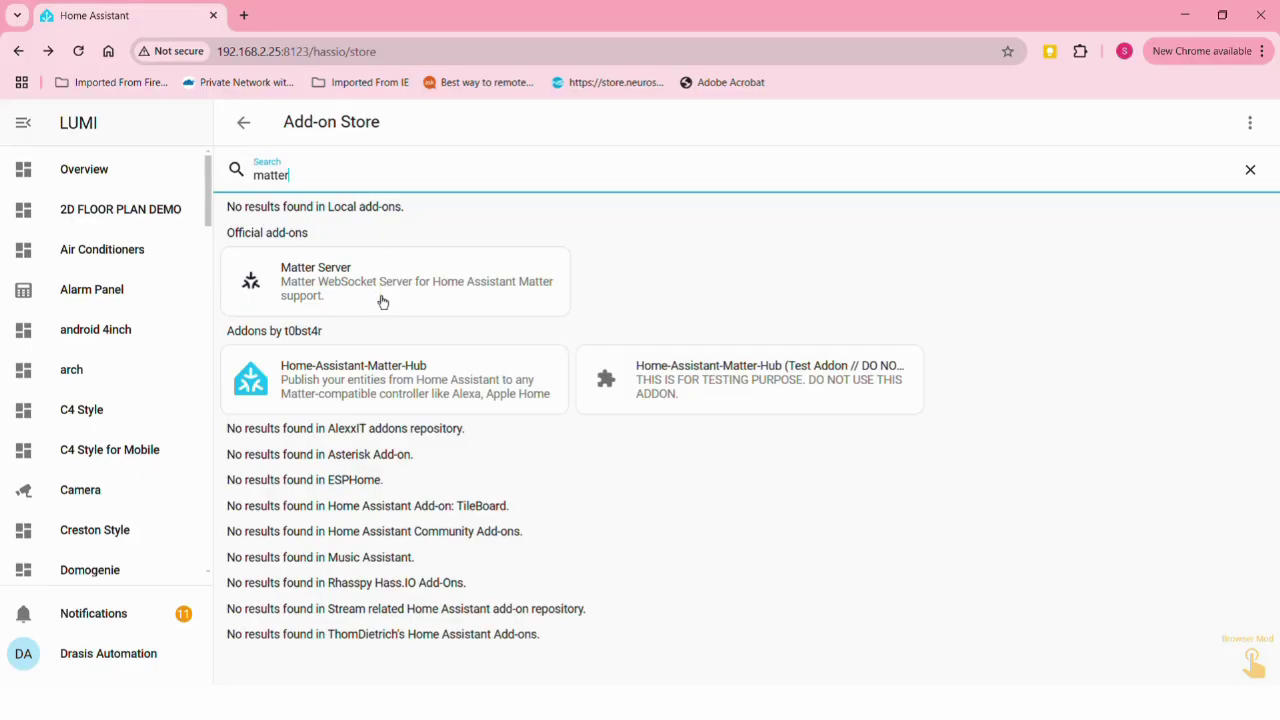
pyautogui.click(383, 388)
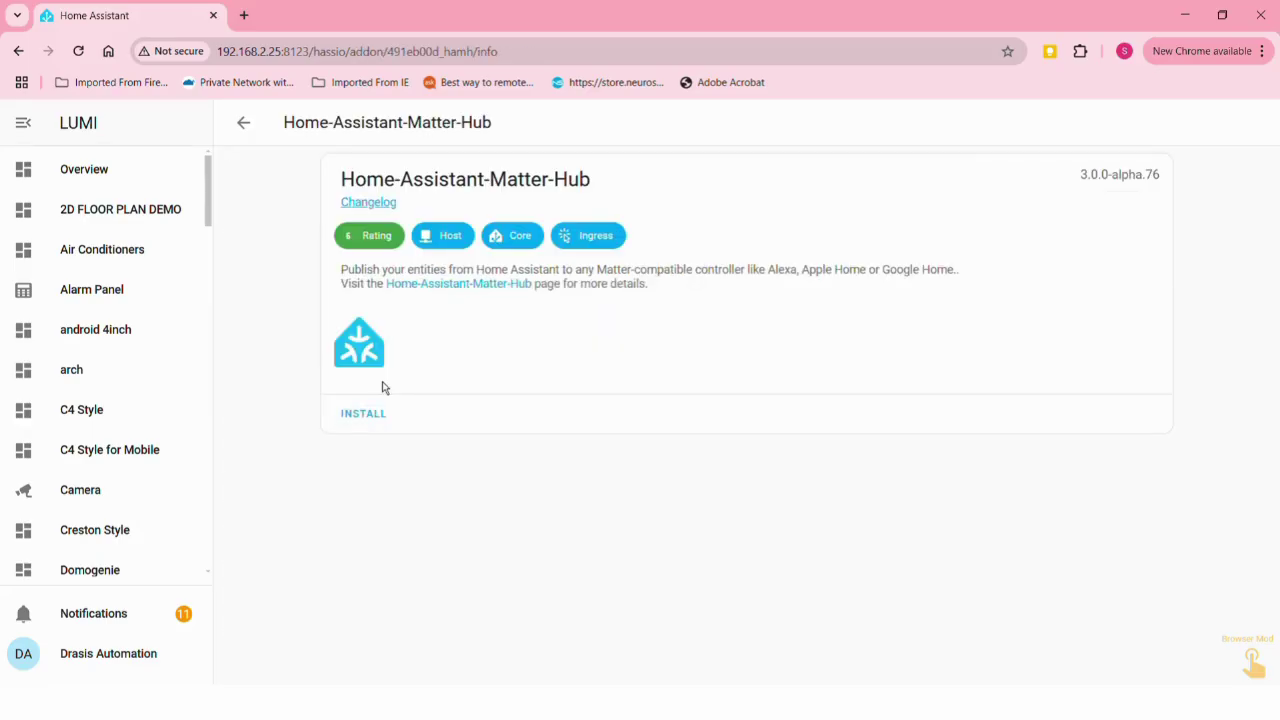
# Install Home-Assistant-Matter-Hub version 3.0.0-alpha.76 from its info page
pyautogui.doubleClick(594, 270)
pyautogui.tripleClick(602, 283)
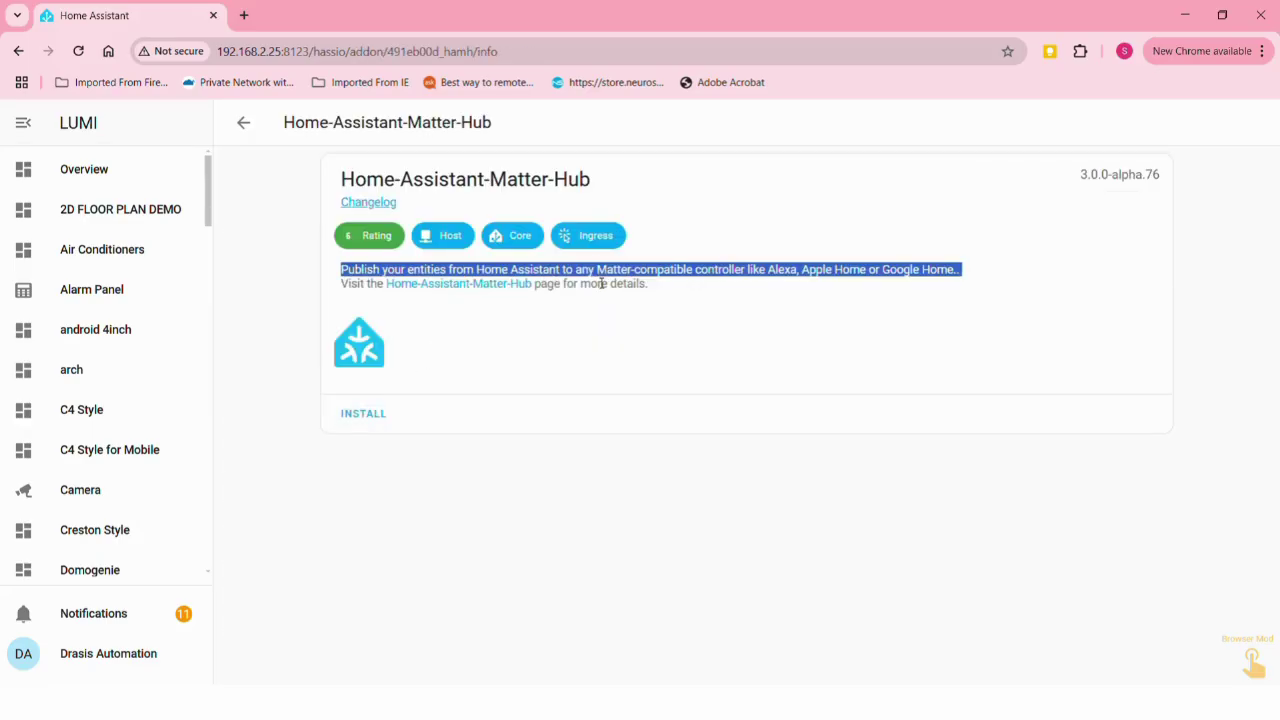
pyautogui.click(602, 283)
pyautogui.click(374, 425)
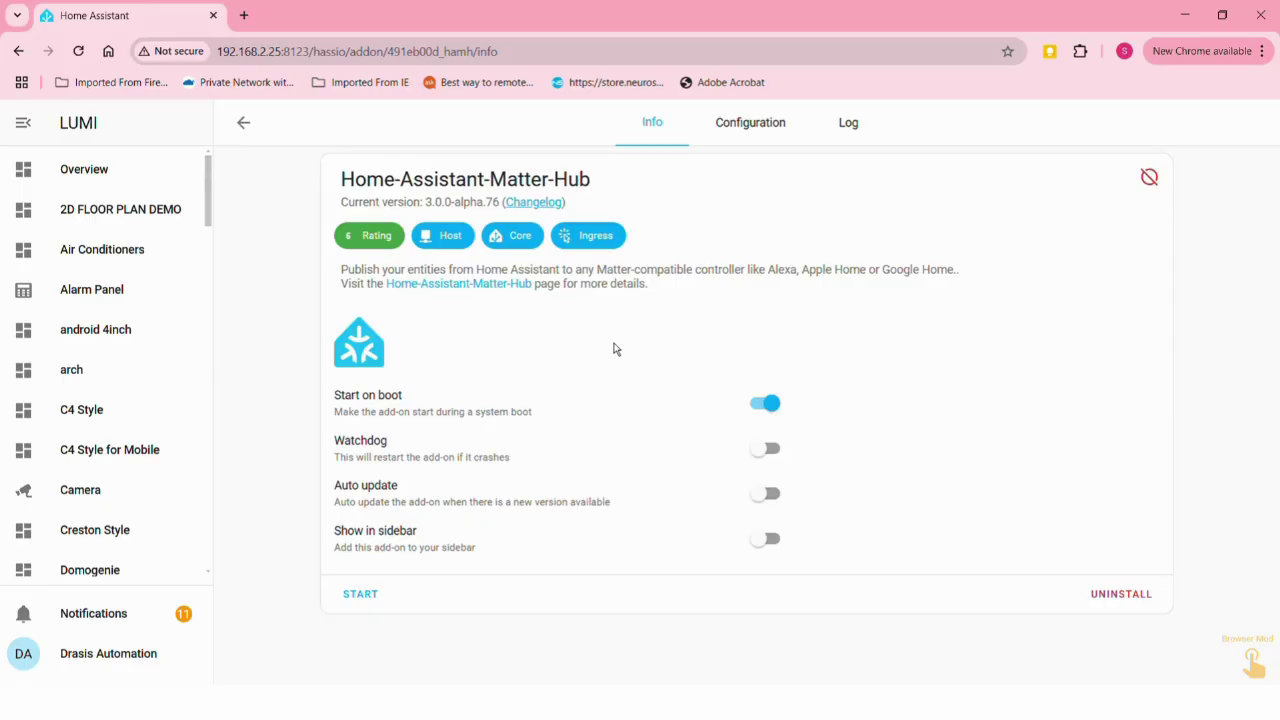
# Turn on Watchdog, keep the log level at info, and view the add-on's log
pyautogui.click(785, 468)
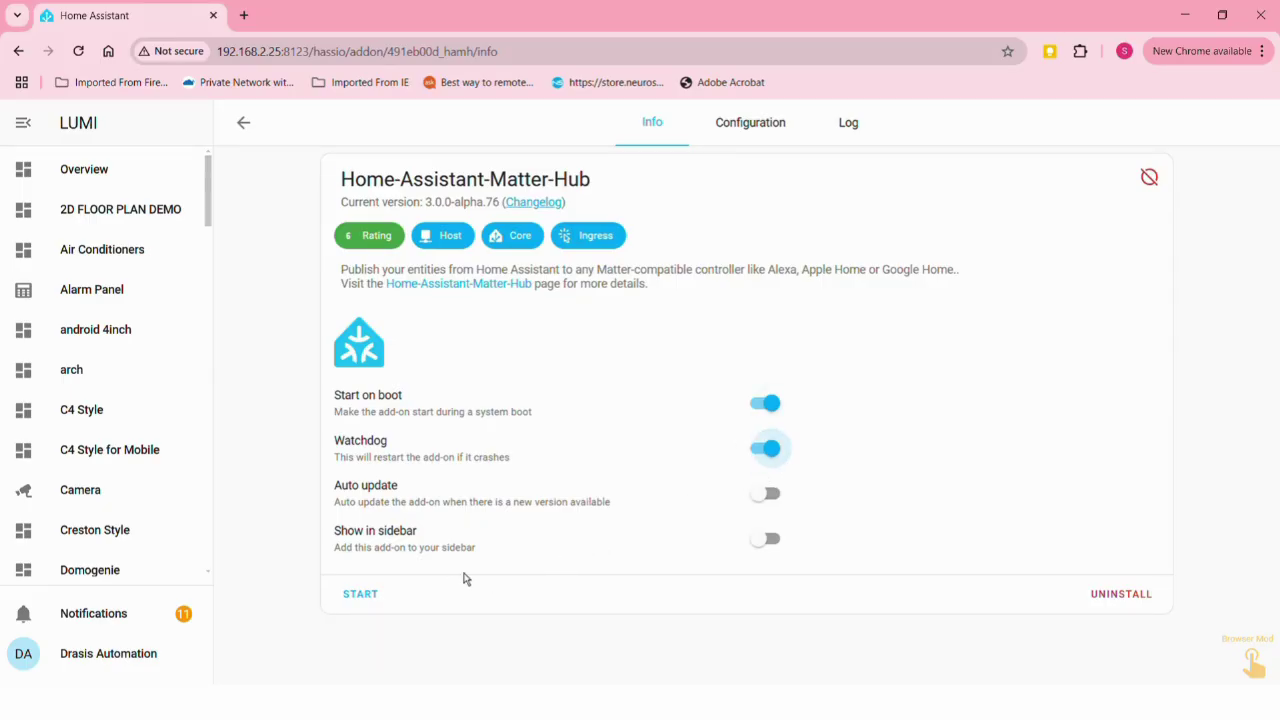
pyautogui.click(778, 146)
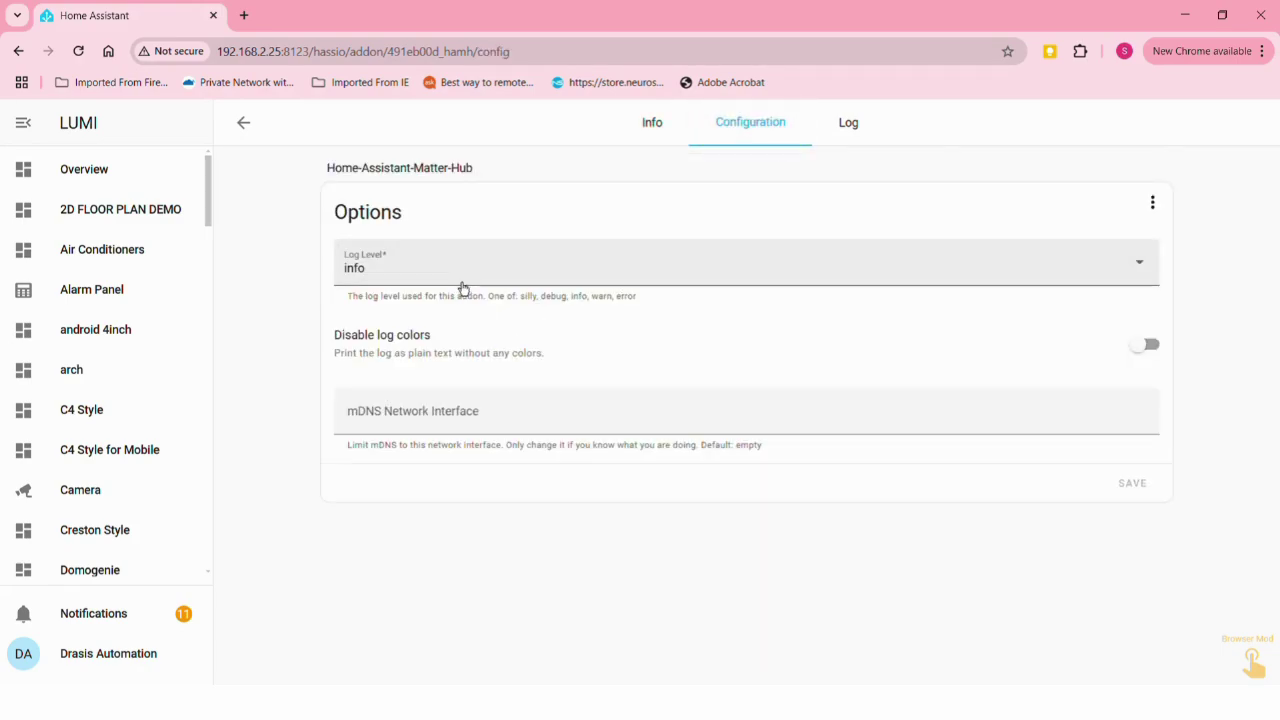
pyautogui.click(462, 284)
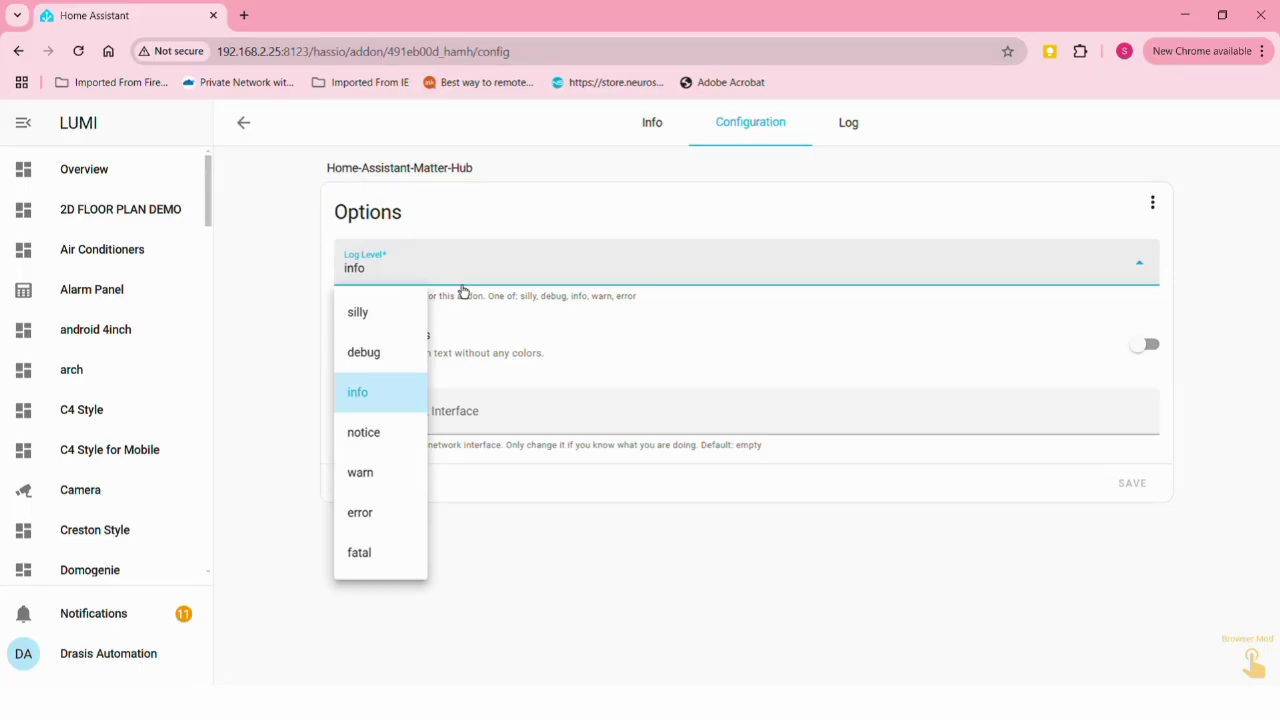
pyautogui.click(463, 291)
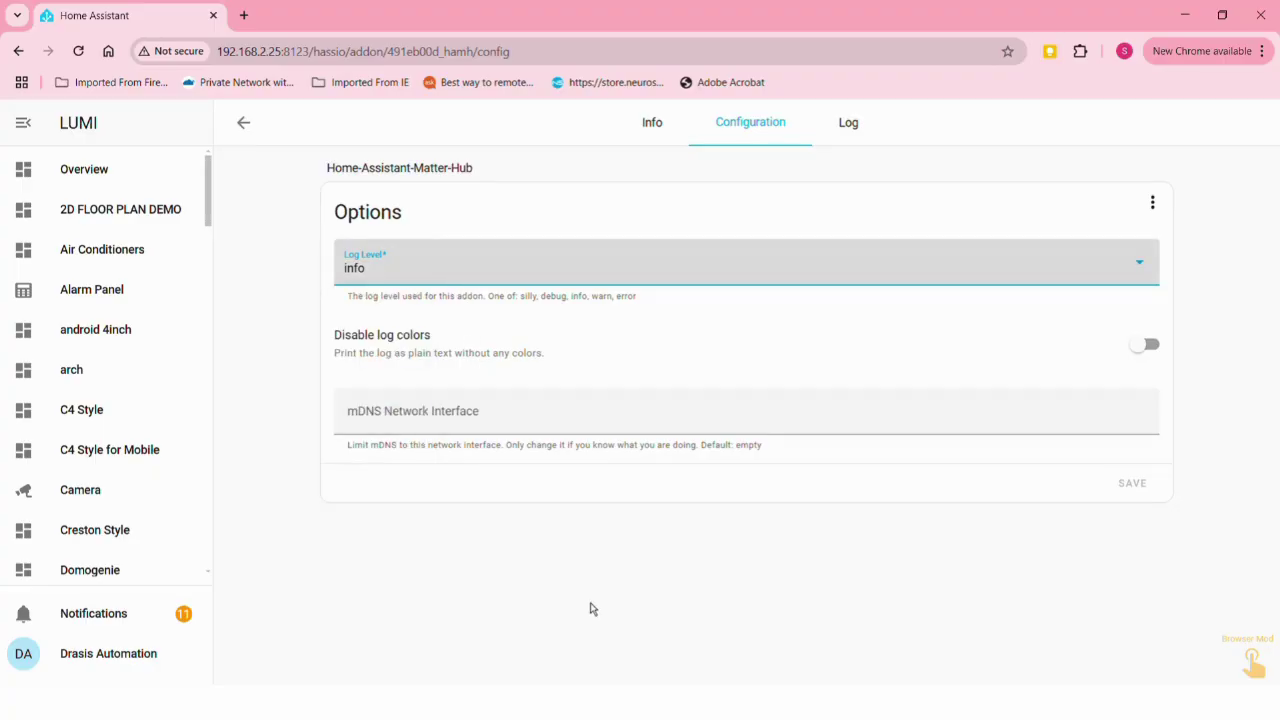
pyautogui.click(853, 137)
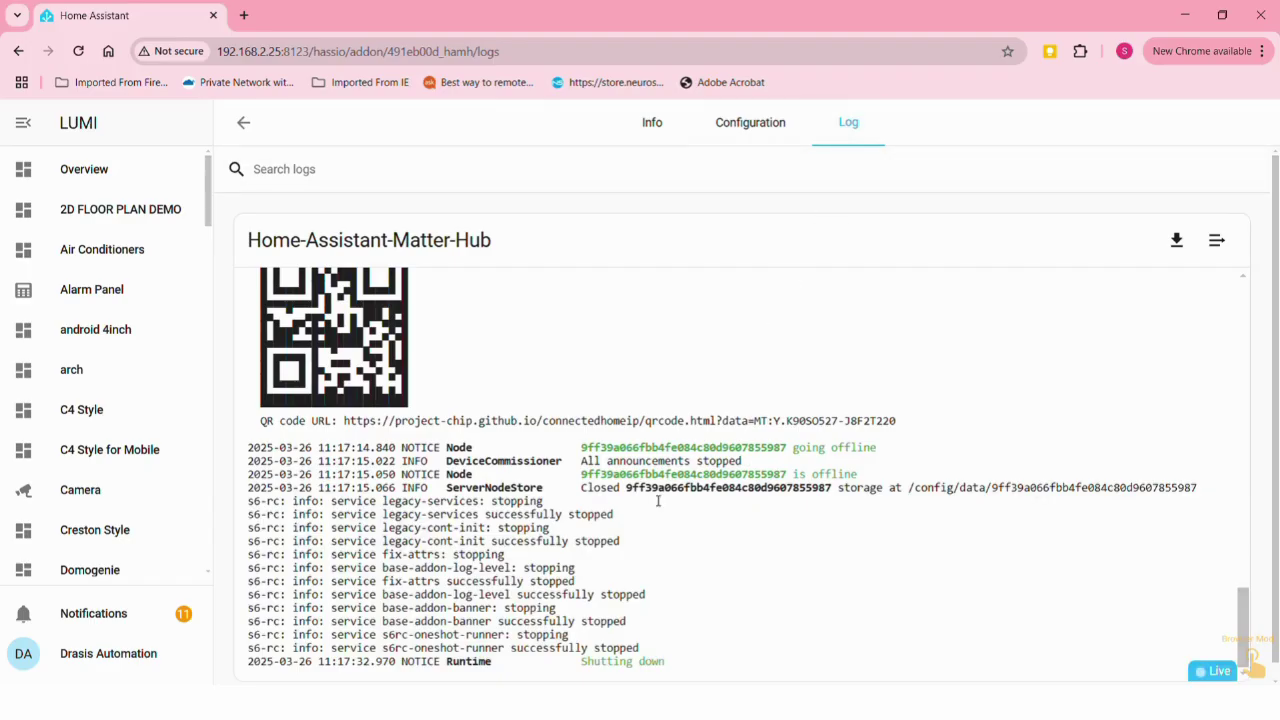
# Start the Home-Assistant-Matter-Hub add-on from its Info page
pyautogui.scroll(-1, 658, 500)
pyautogui.click(651, 140)
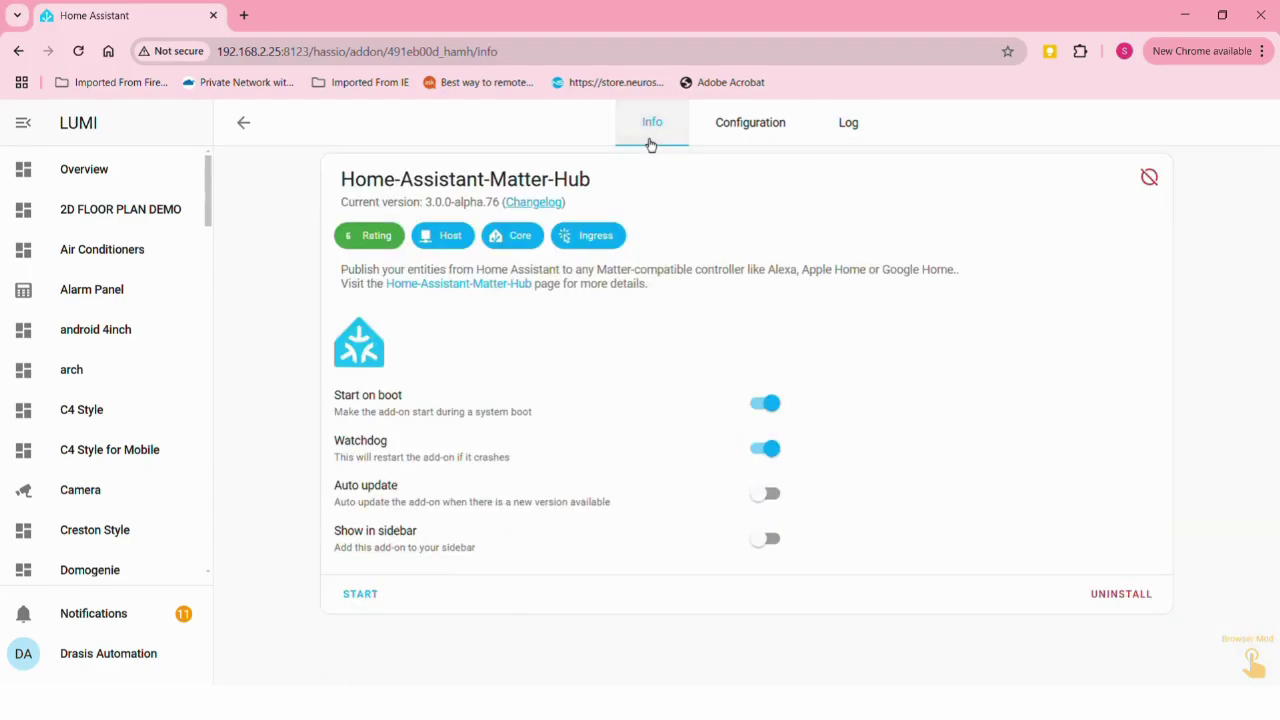
pyautogui.click(359, 595)
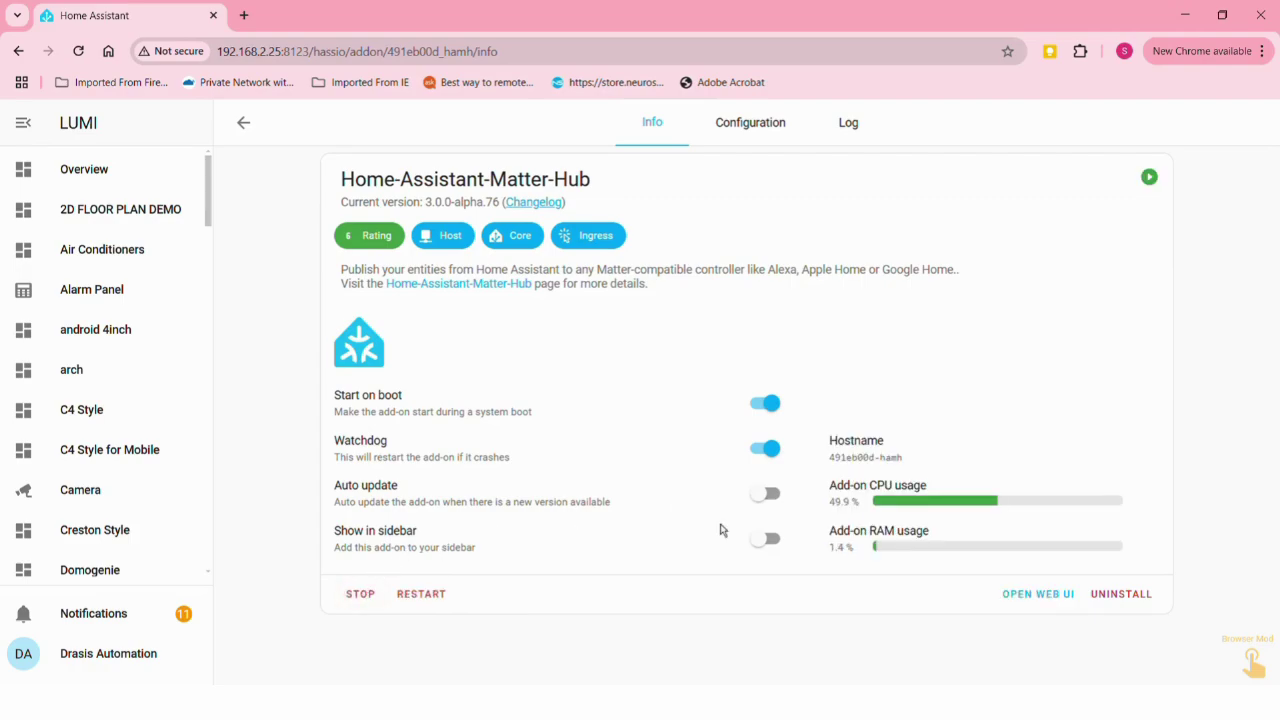
pyautogui.click(1256, 664)
# In the Matter Hub web UI, create bridge 'Matter Bridge' with country code 91 and an include rule
pyautogui.click(1035, 603)
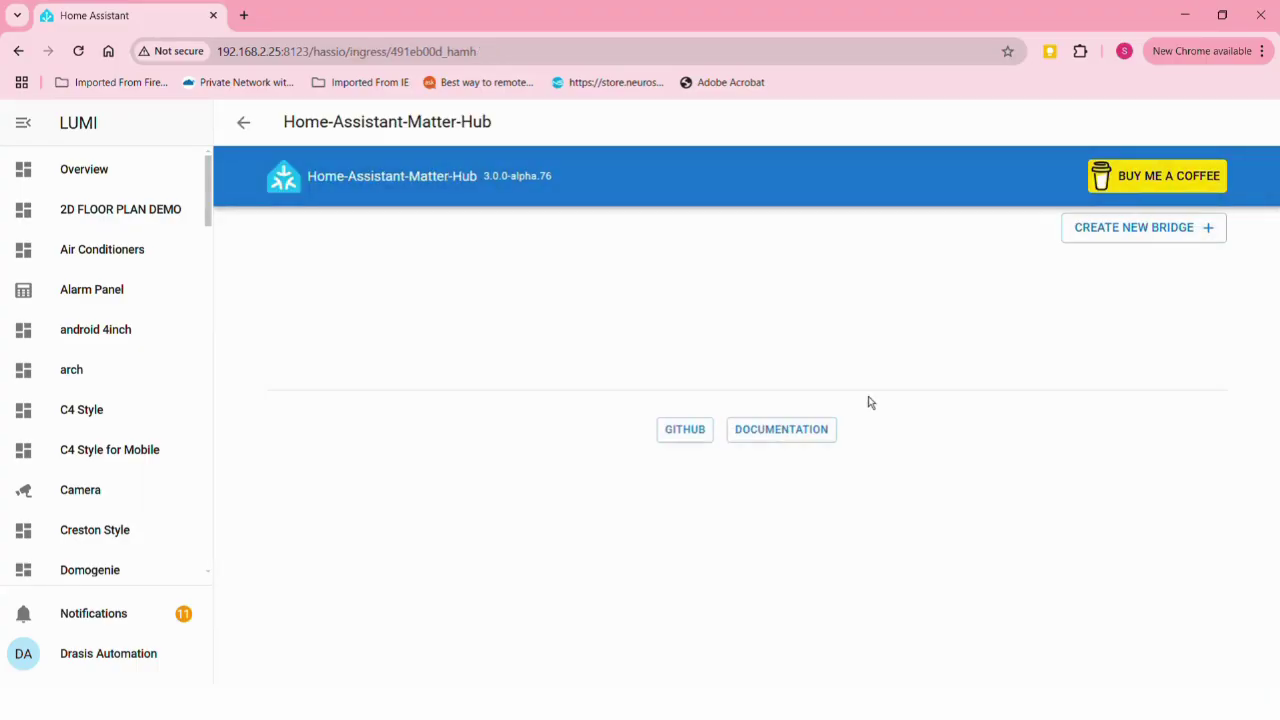
pyautogui.click(1218, 243)
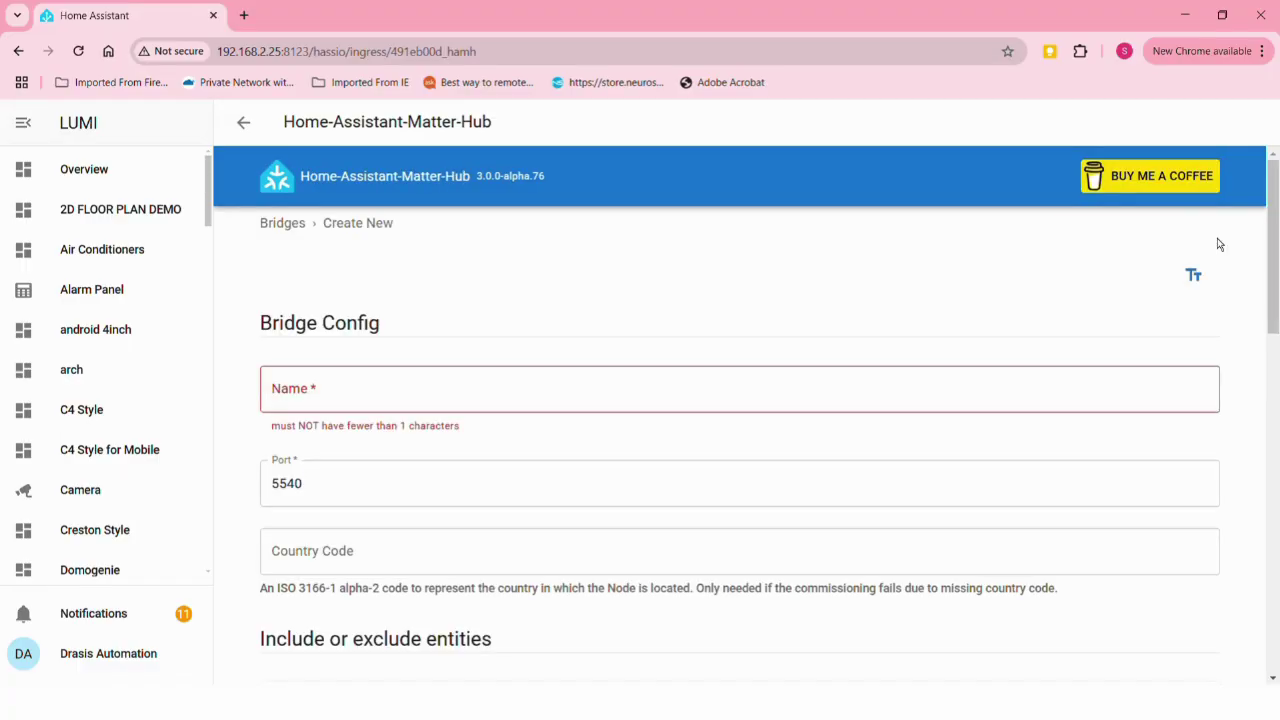
pyautogui.click(438, 408)
pyautogui.write('M')
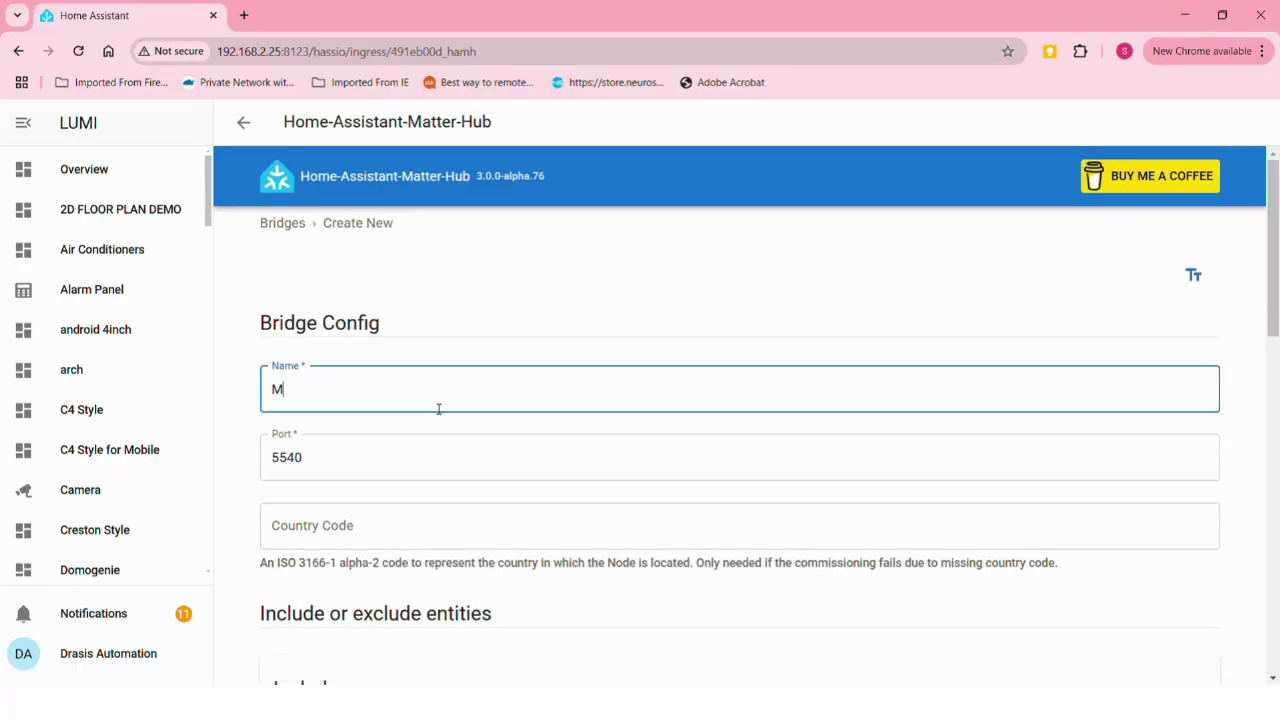
pyautogui.write('atter Bridge')
pyautogui.click(390, 540)
pyautogui.write('91')
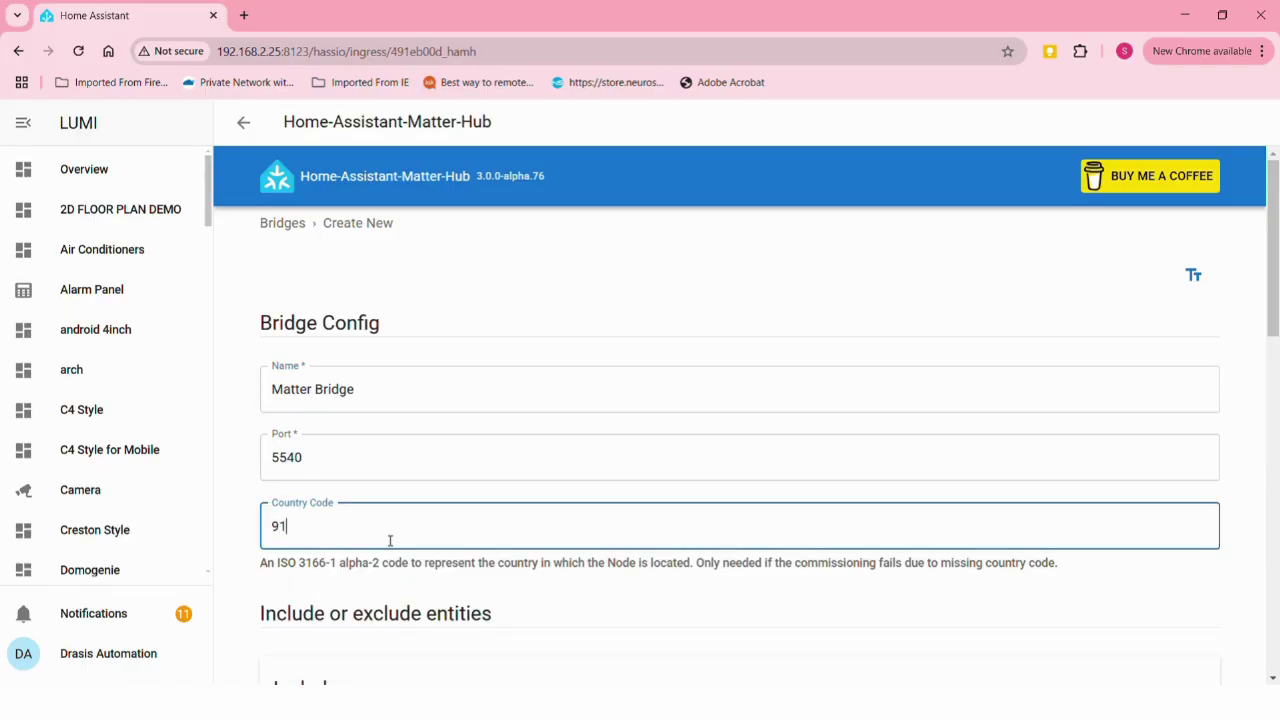
pyautogui.scroll(-3, 390, 540)
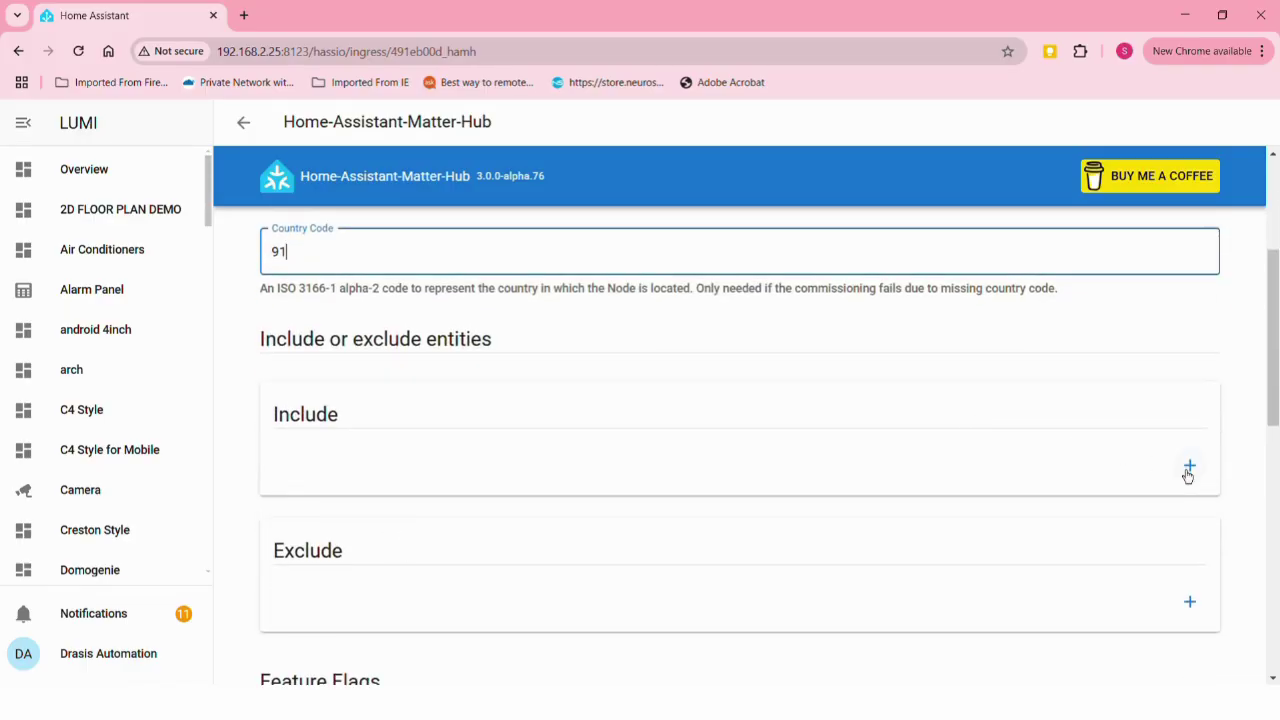
pyautogui.click(1188, 468)
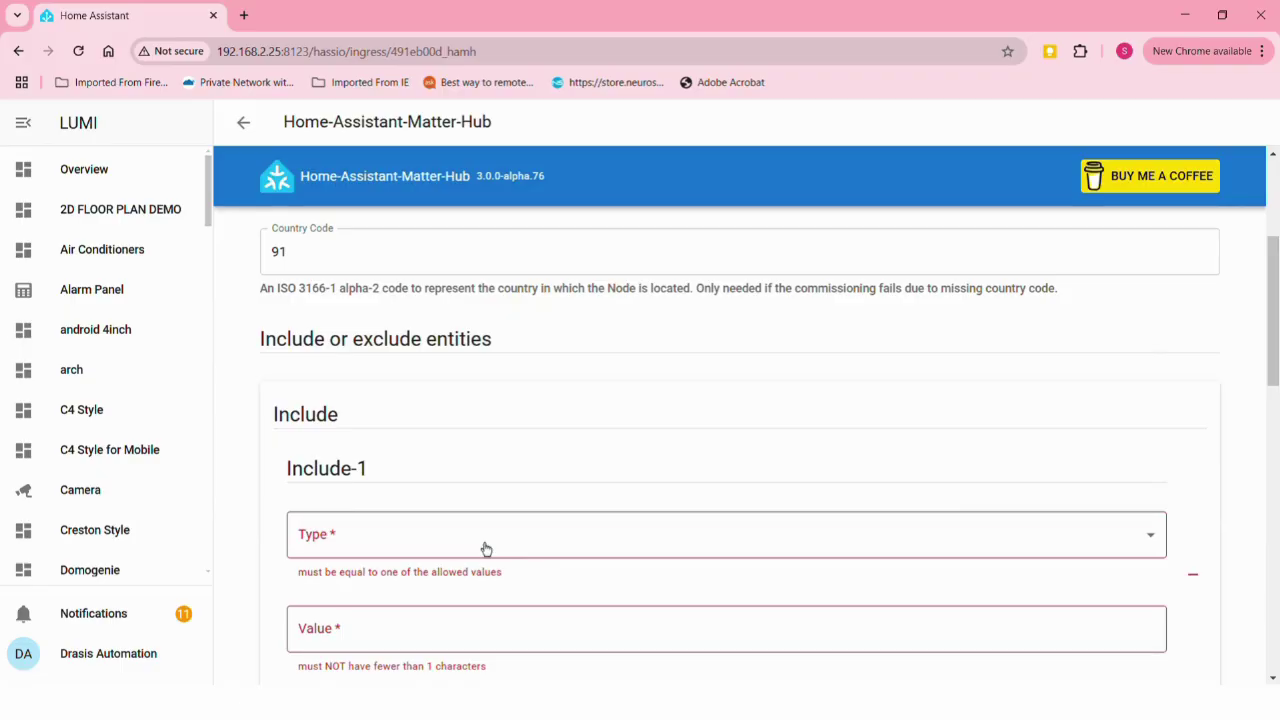
# Set the Include-1 rule type to area and open Settings in a new browser tab
pyautogui.scroll(-2, 485, 548)
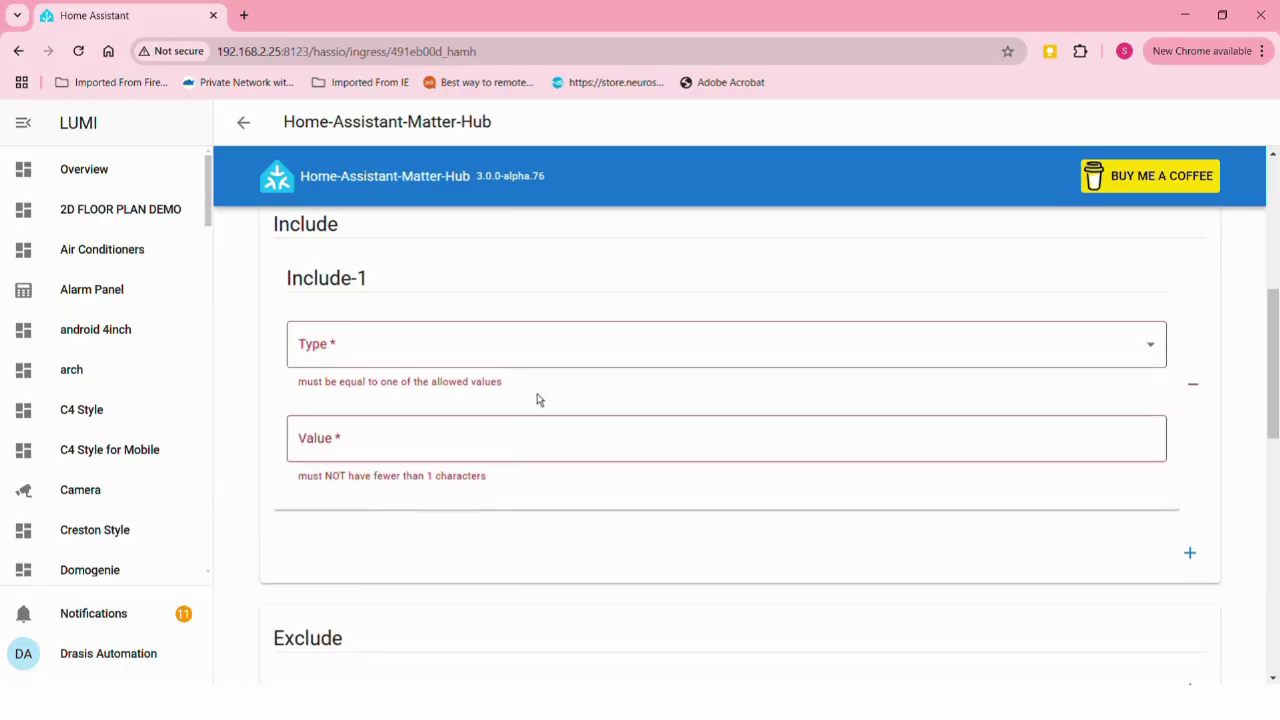
pyautogui.click(553, 357)
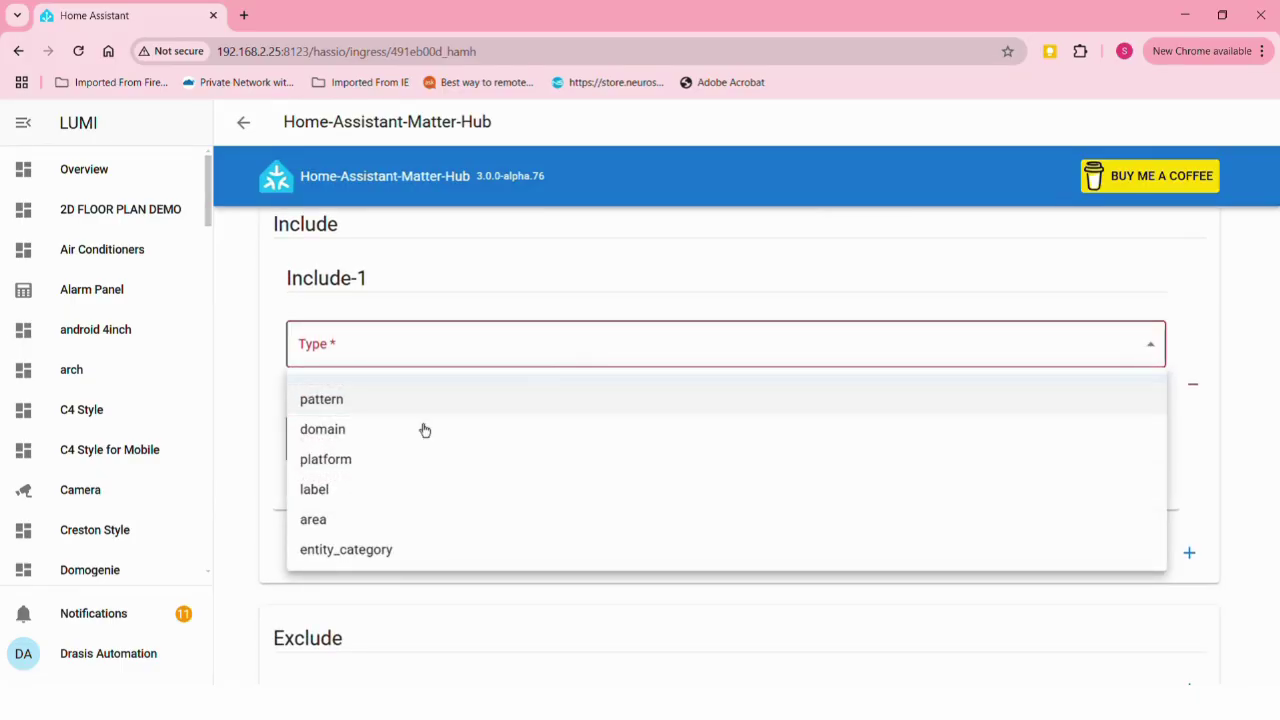
pyautogui.click(319, 535)
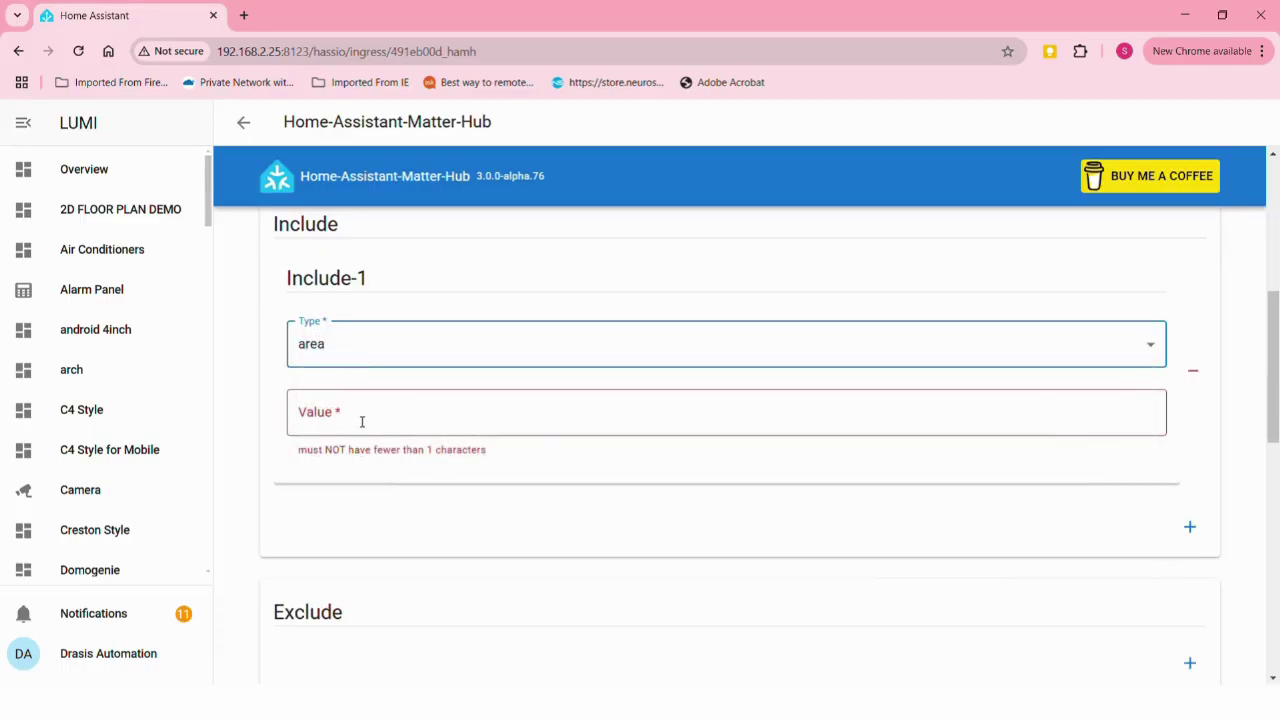
pyautogui.scroll(-7, 128, 537)
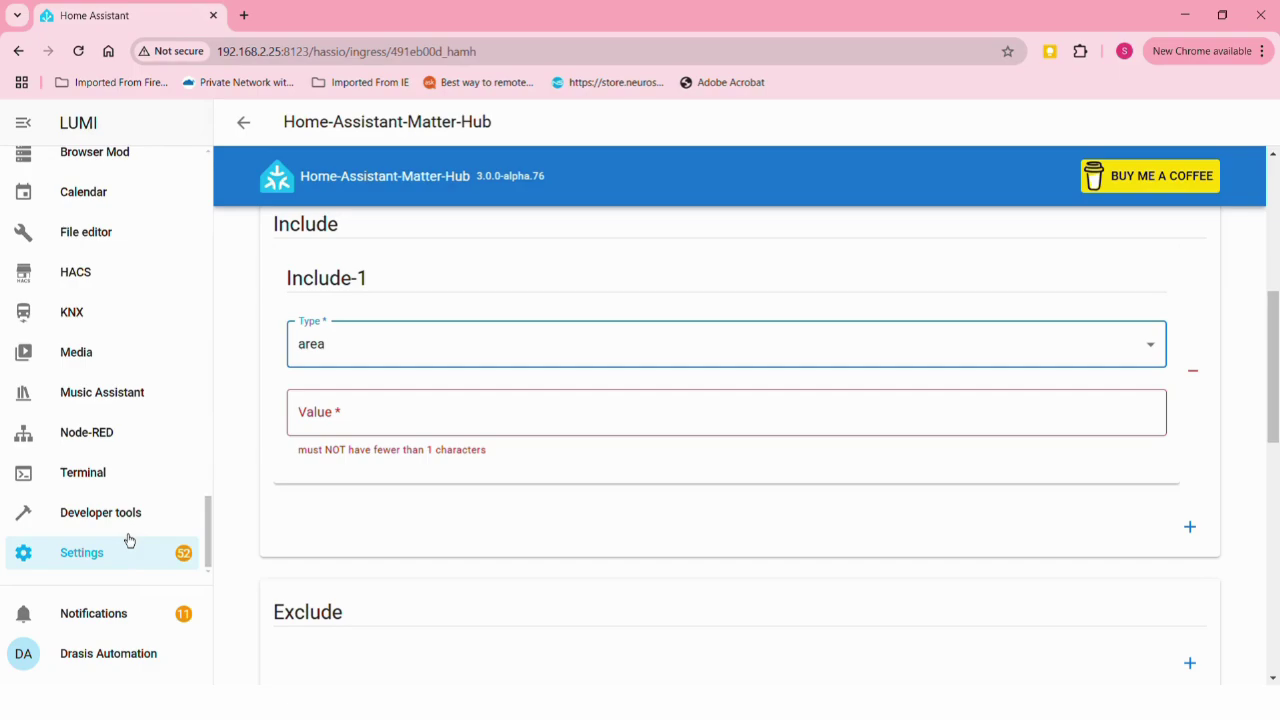
pyautogui.middleClick(115, 571)
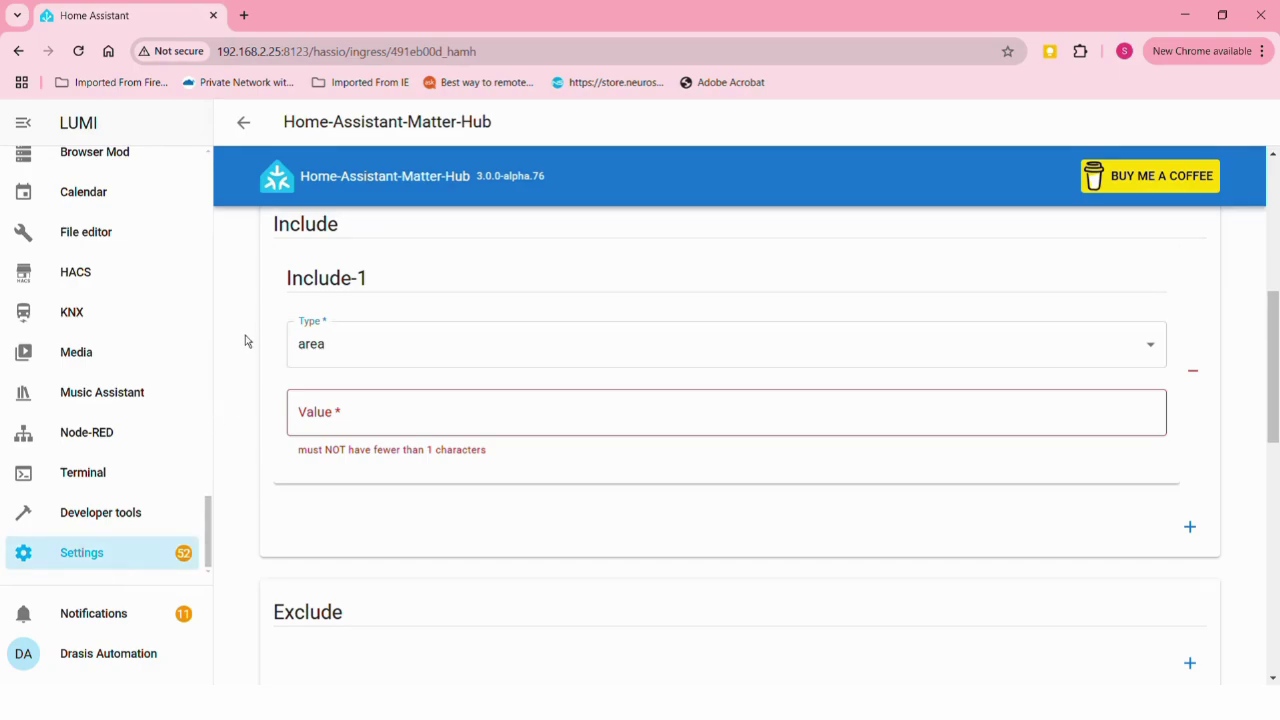
# In the Settings tab, filter Entities by 'matter' to show the six Matter-area entities
pyautogui.click(309, 15)
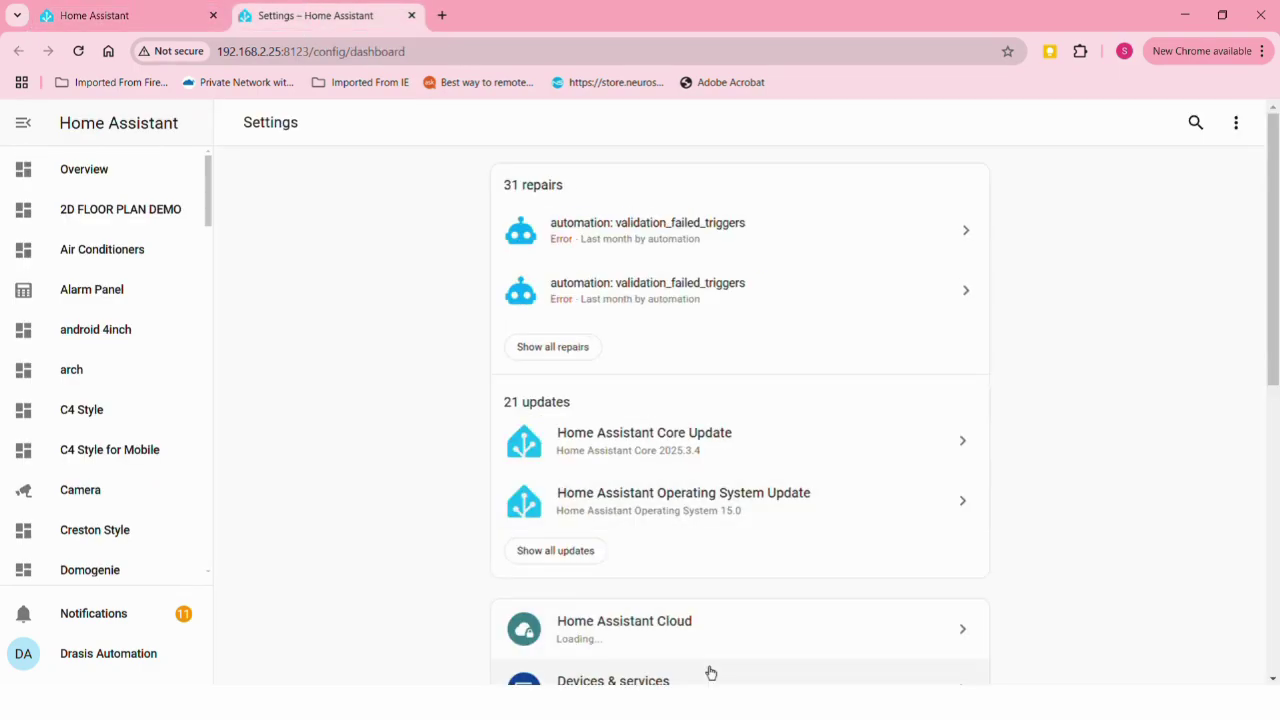
pyautogui.scroll(-3, 710, 672)
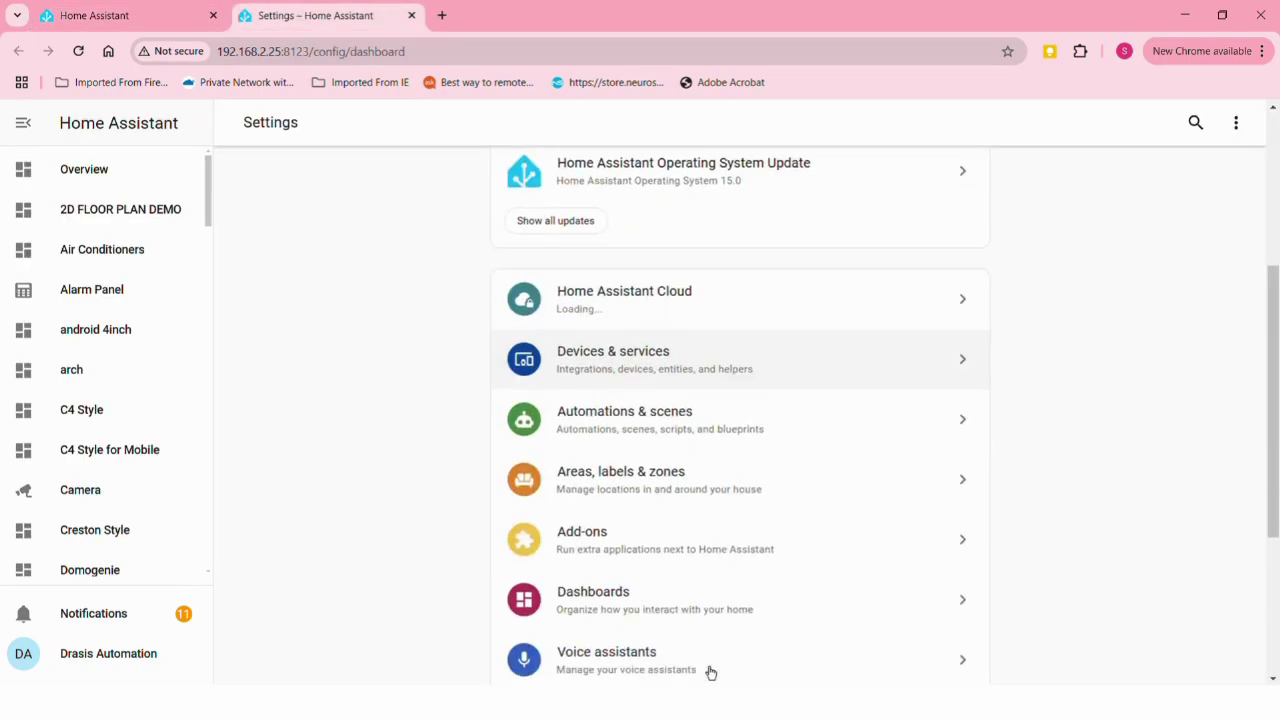
pyautogui.click(665, 369)
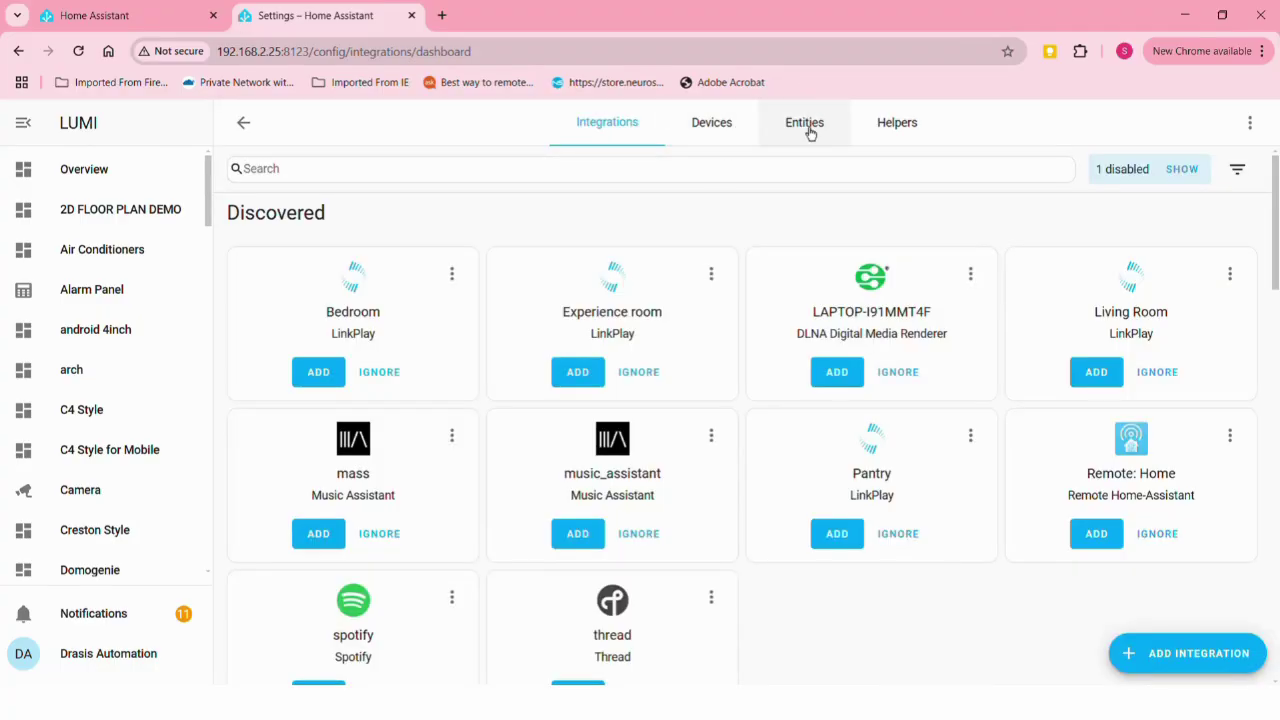
pyautogui.click(808, 130)
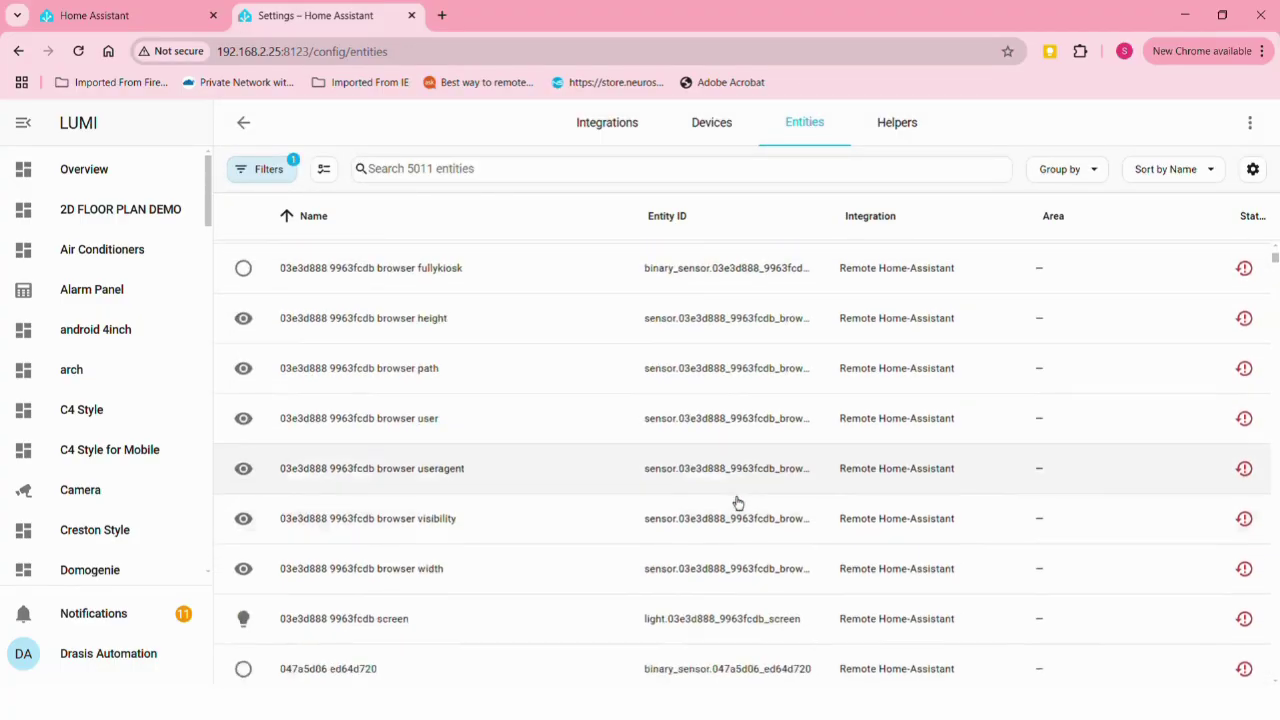
pyautogui.scroll(-15, 737, 503)
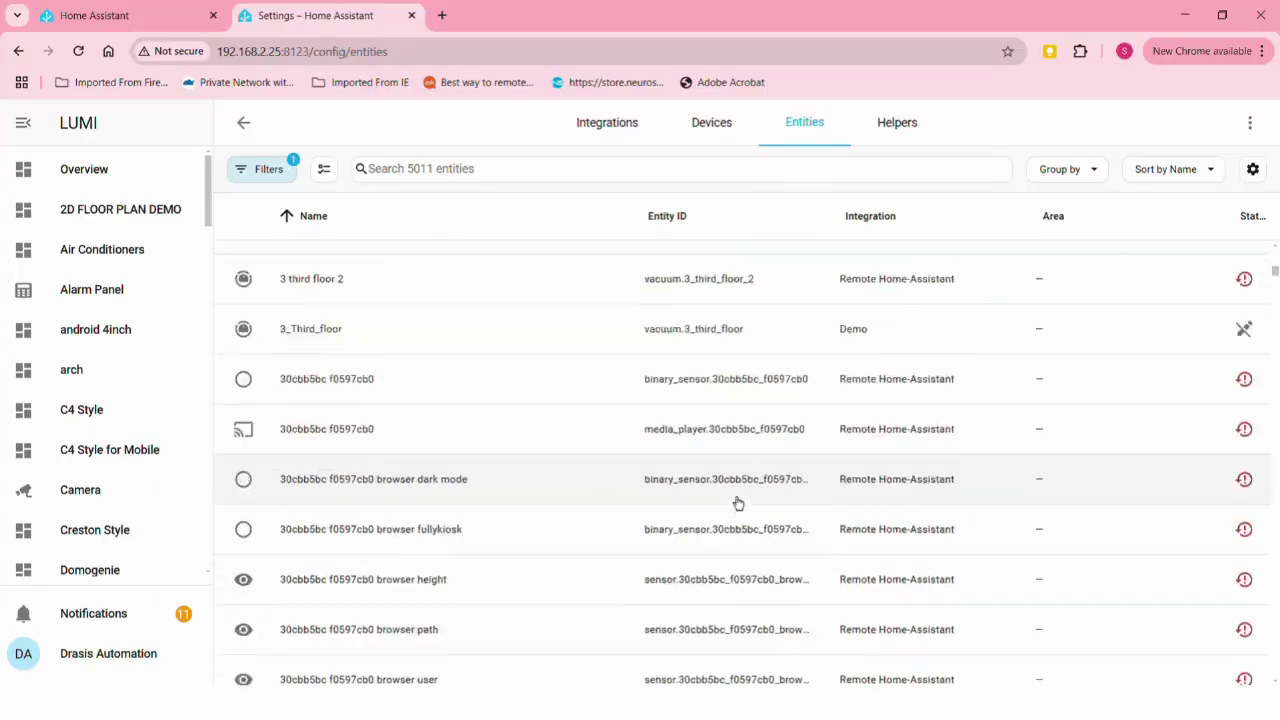
pyautogui.scroll(-4, 737, 503)
pyautogui.moveTo(1275, 274); pyautogui.dragTo(1274, 690)
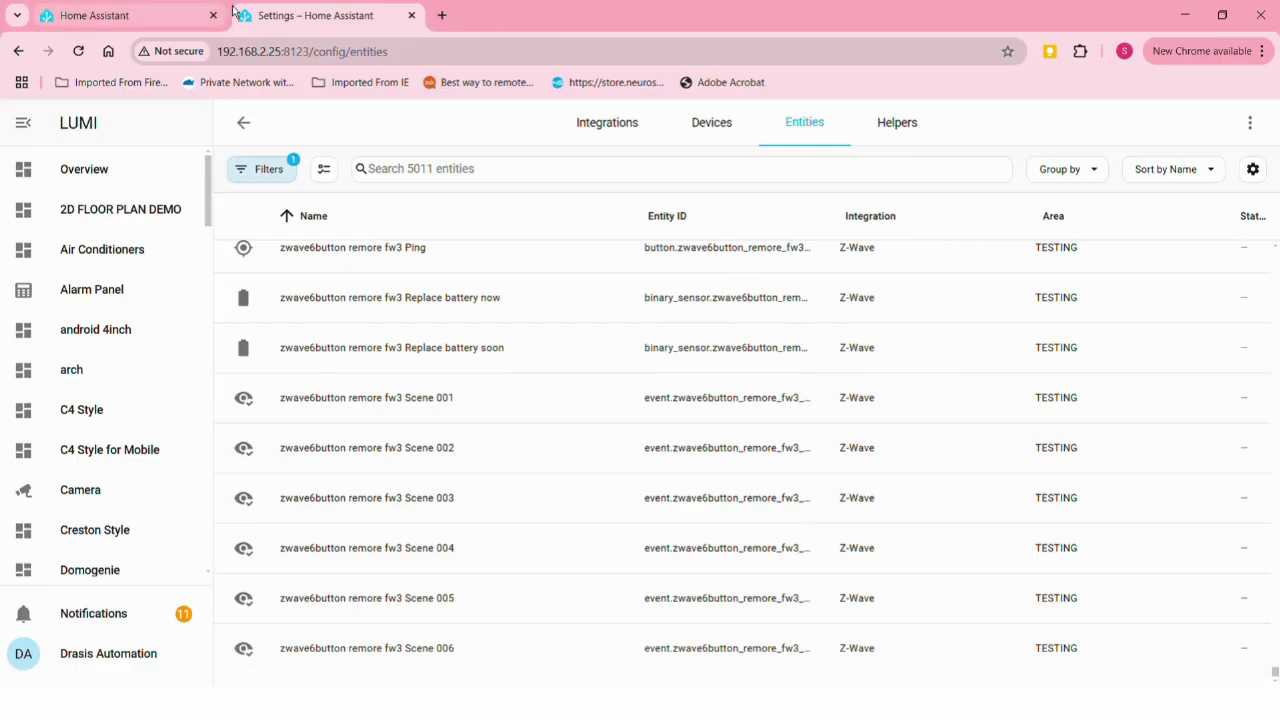
pyautogui.click(537, 177)
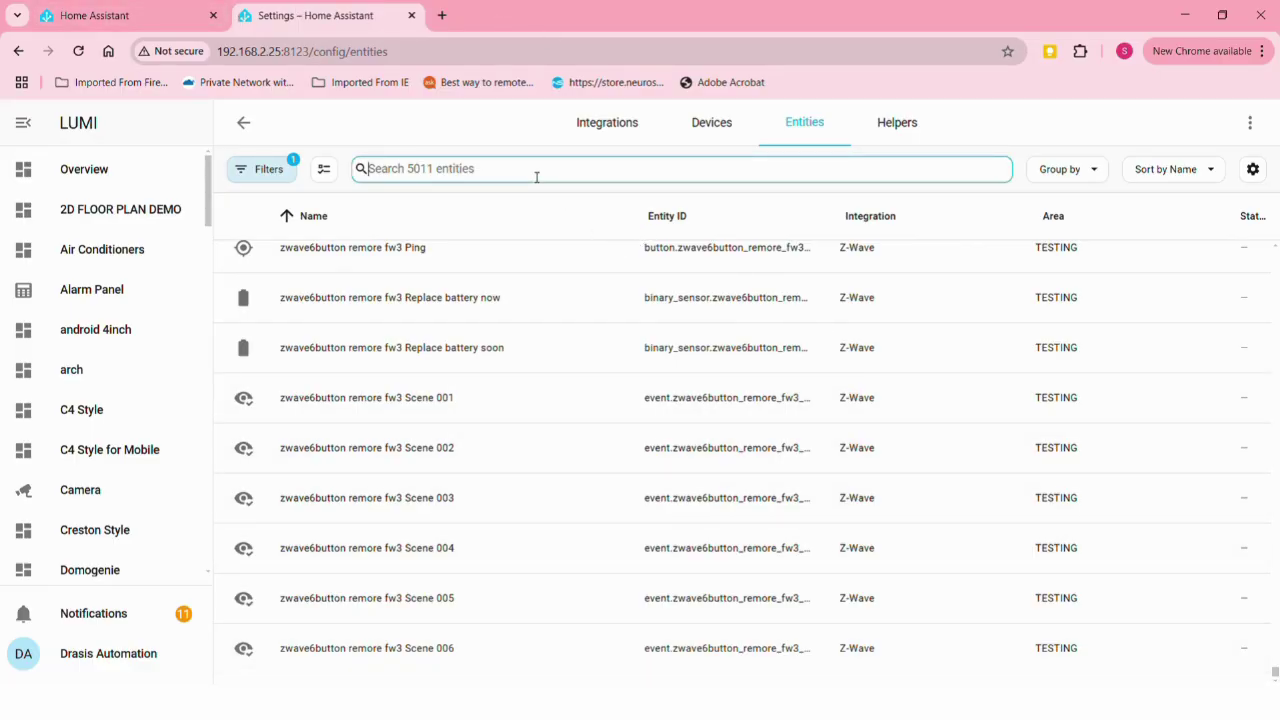
pyautogui.write('matter')
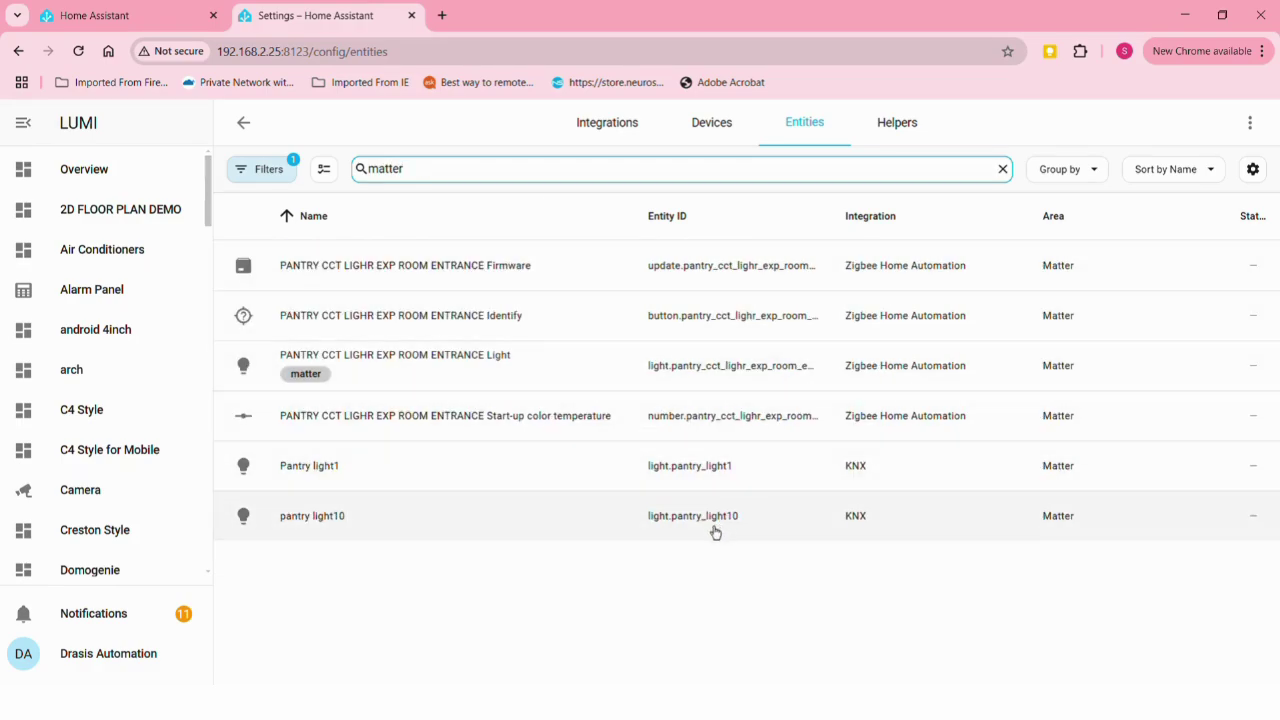
# Give the Include-1 area rule the value 'matter' and save the bridge configuration
pyautogui.click(130, 14)
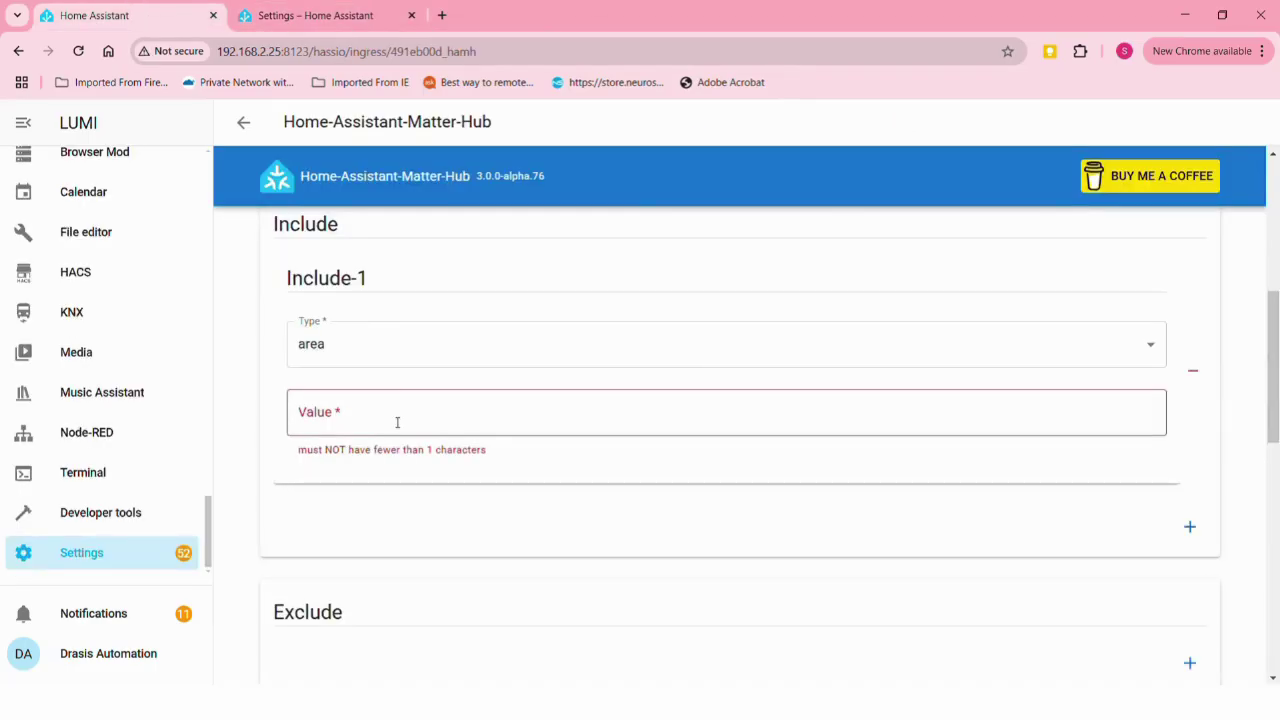
pyautogui.click(363, 425)
pyautogui.write('matt')
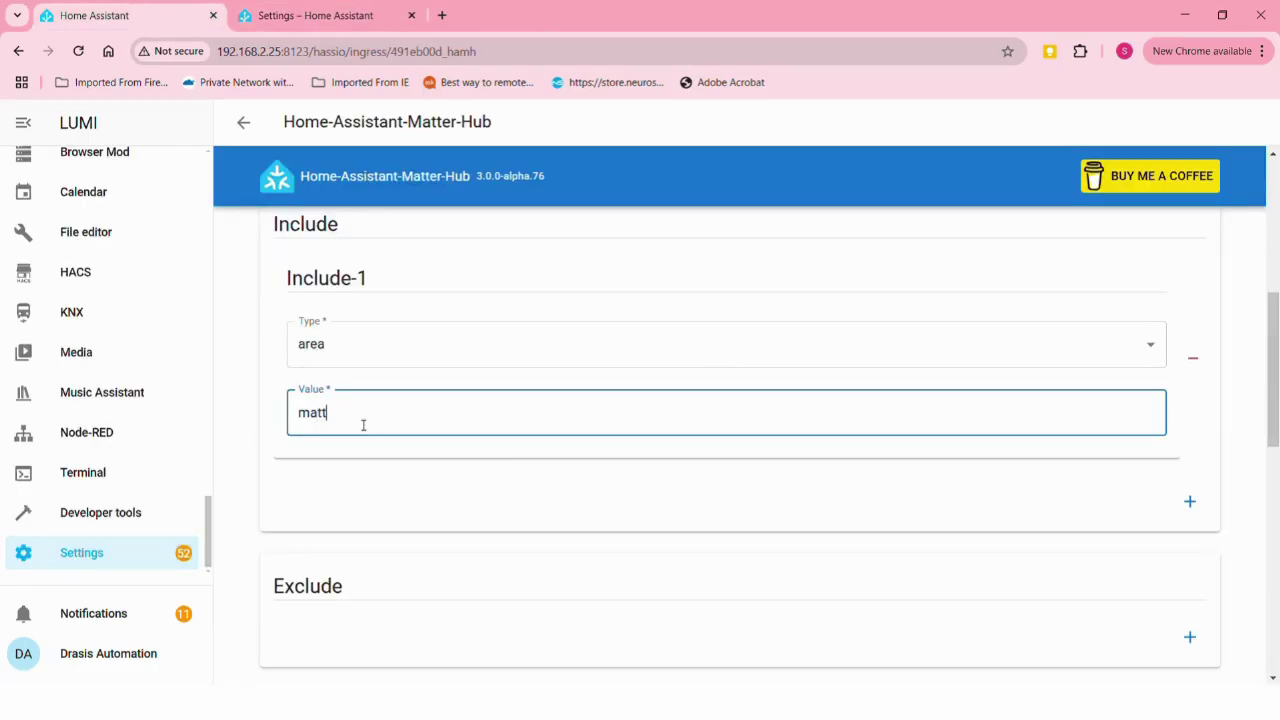
pyautogui.write('er')
pyautogui.click(298, 531)
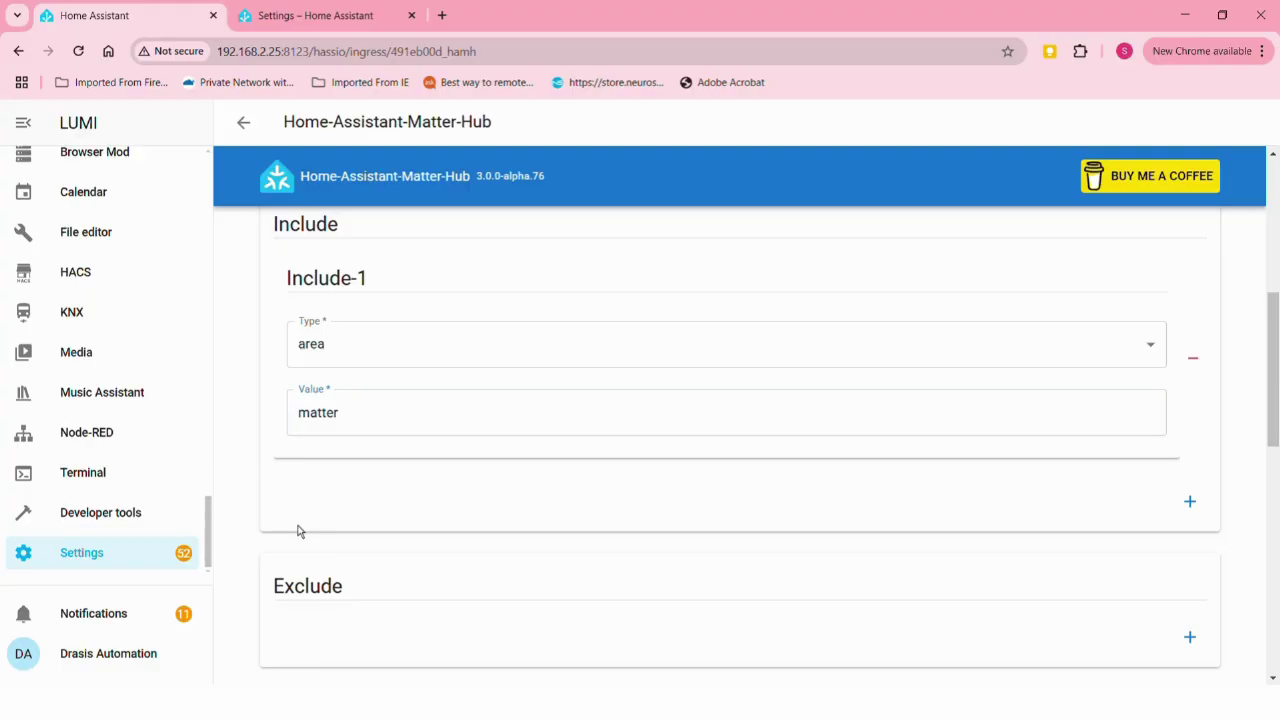
pyautogui.click(508, 358)
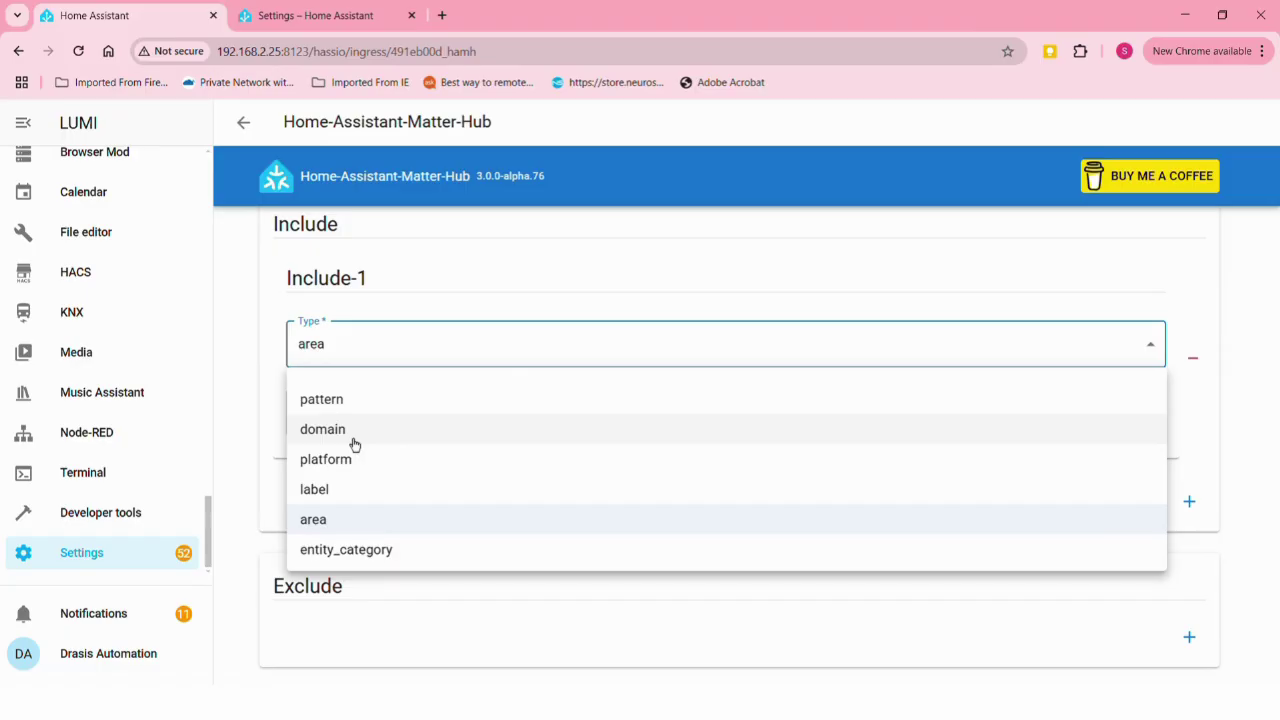
pyautogui.click(254, 514)
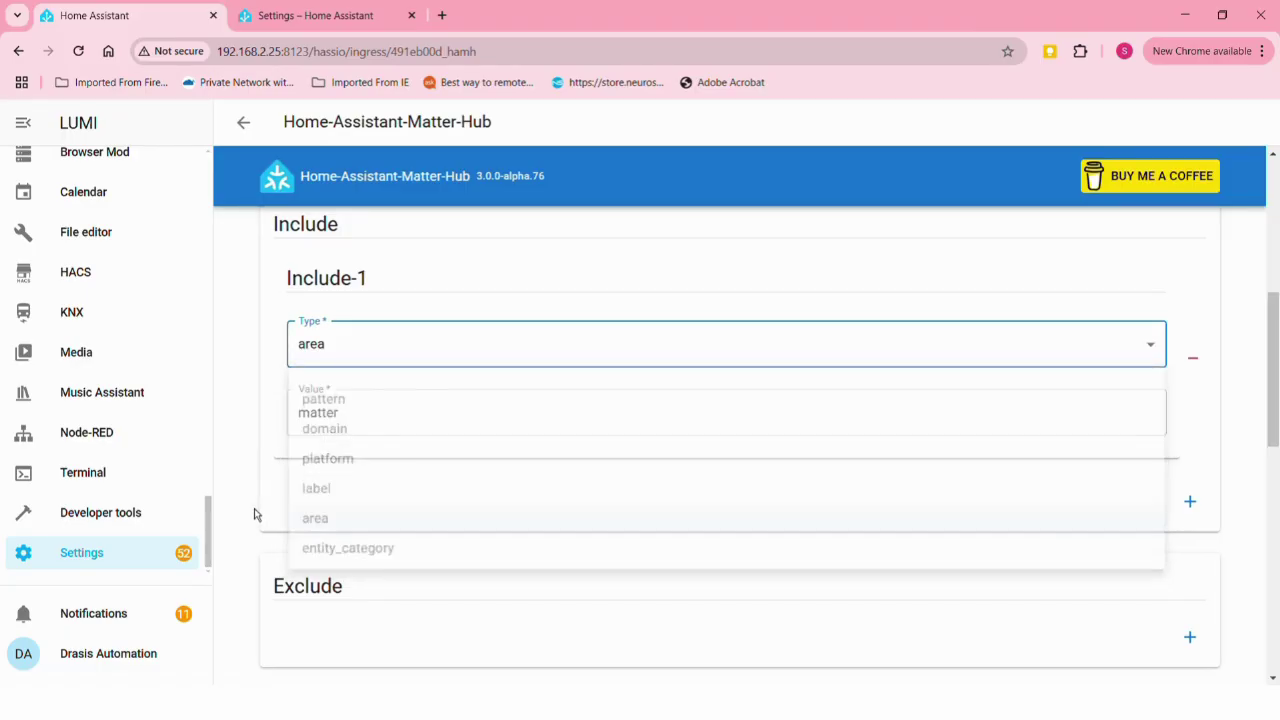
pyautogui.scroll(-2, 566, 516)
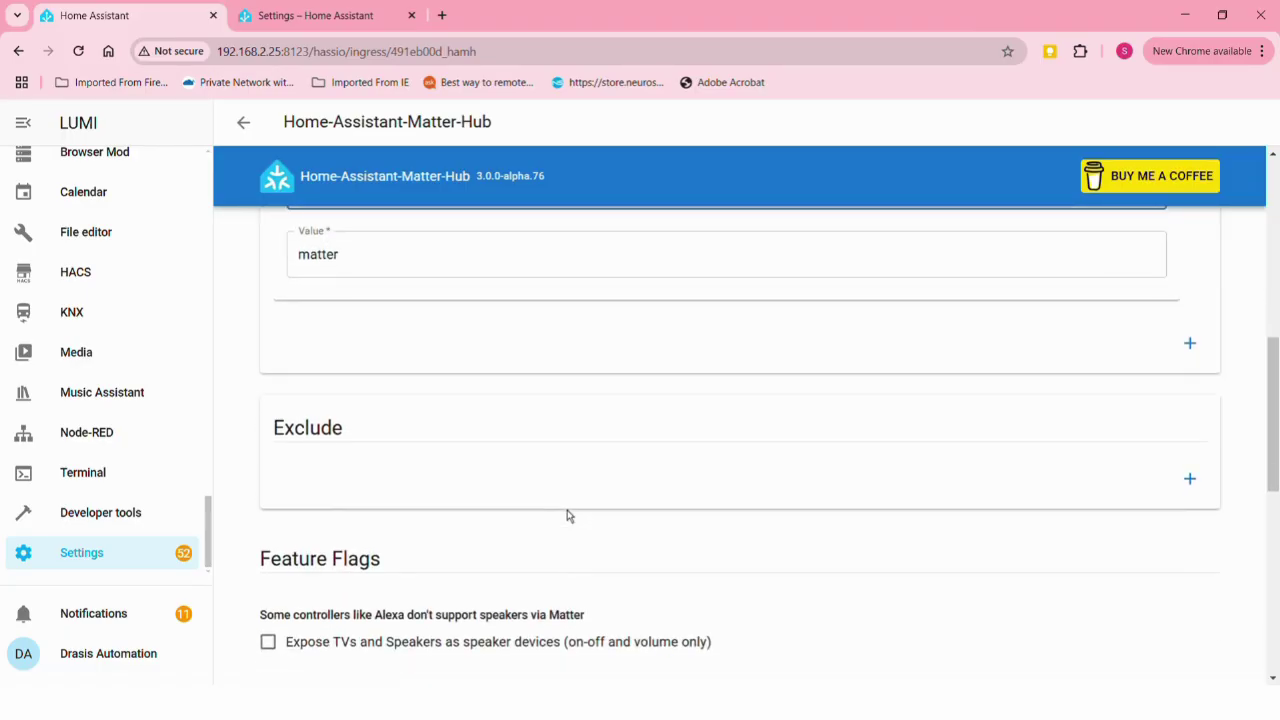
pyautogui.scroll(-4, 566, 516)
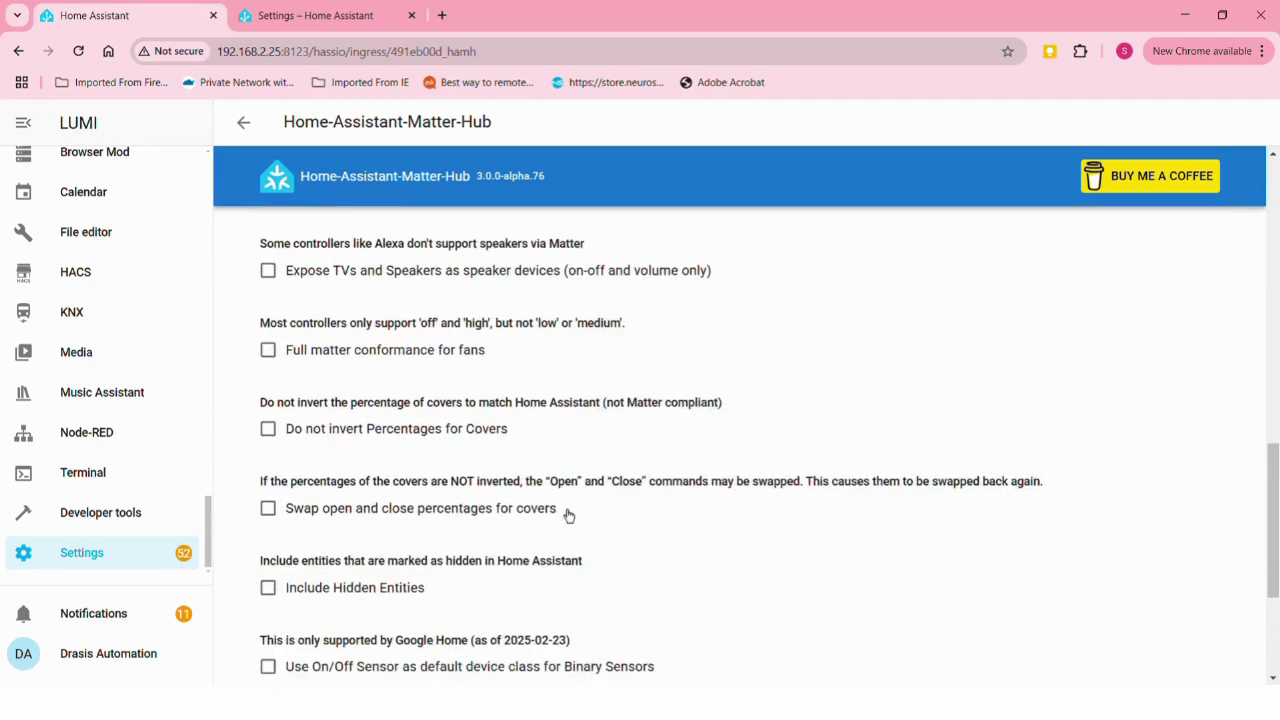
pyautogui.scroll(-3, 566, 516)
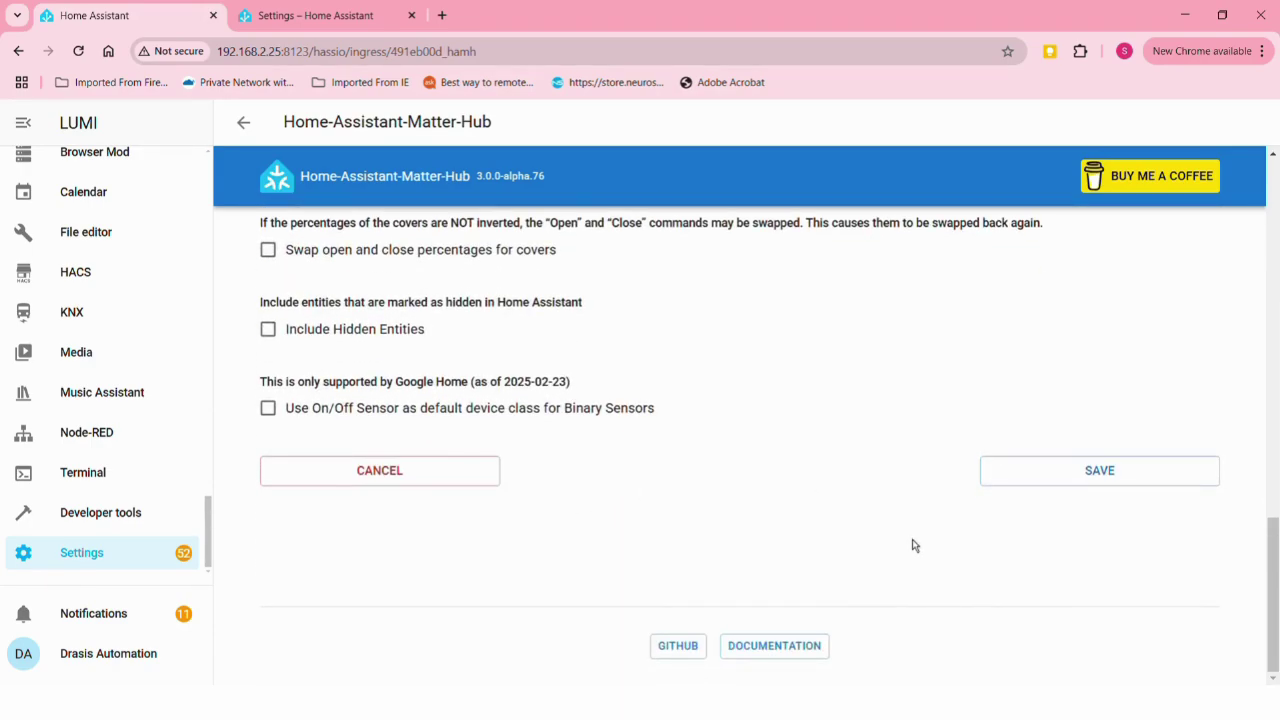
pyautogui.click(1123, 481)
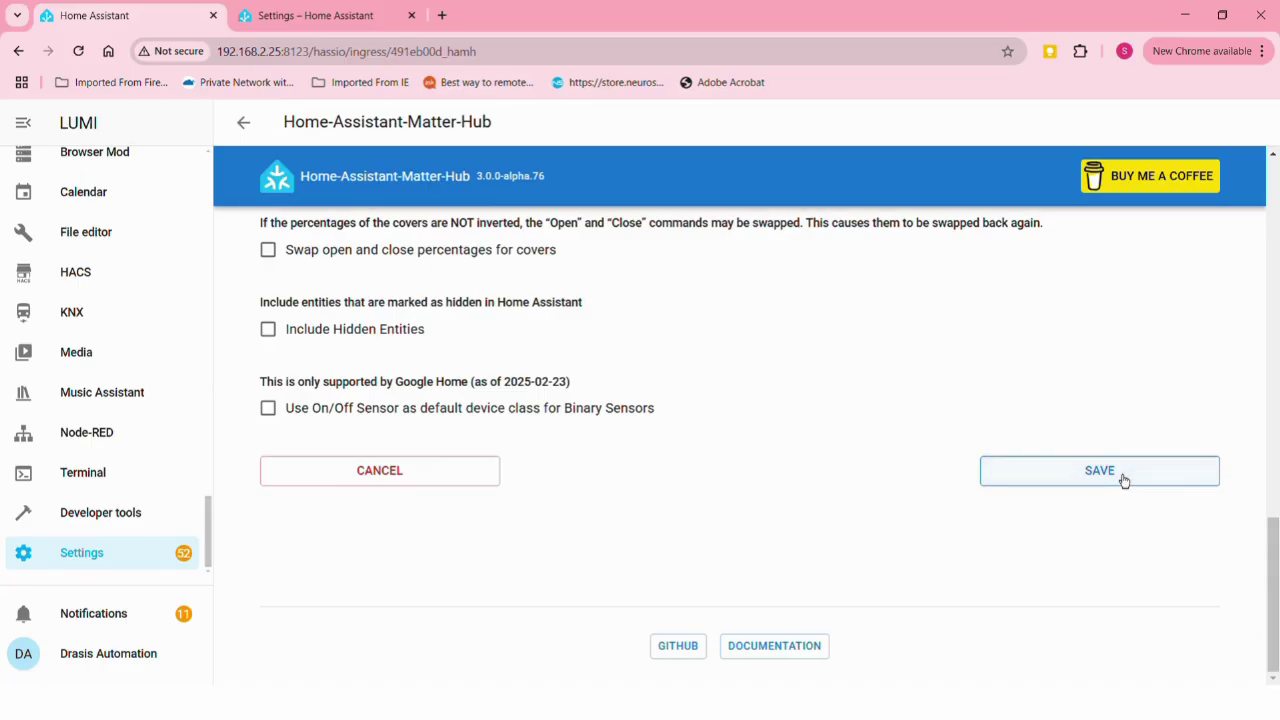
# Open the Matter Bridge card to view its pairing QR code and codes
pyautogui.scroll(10, 798, 347)
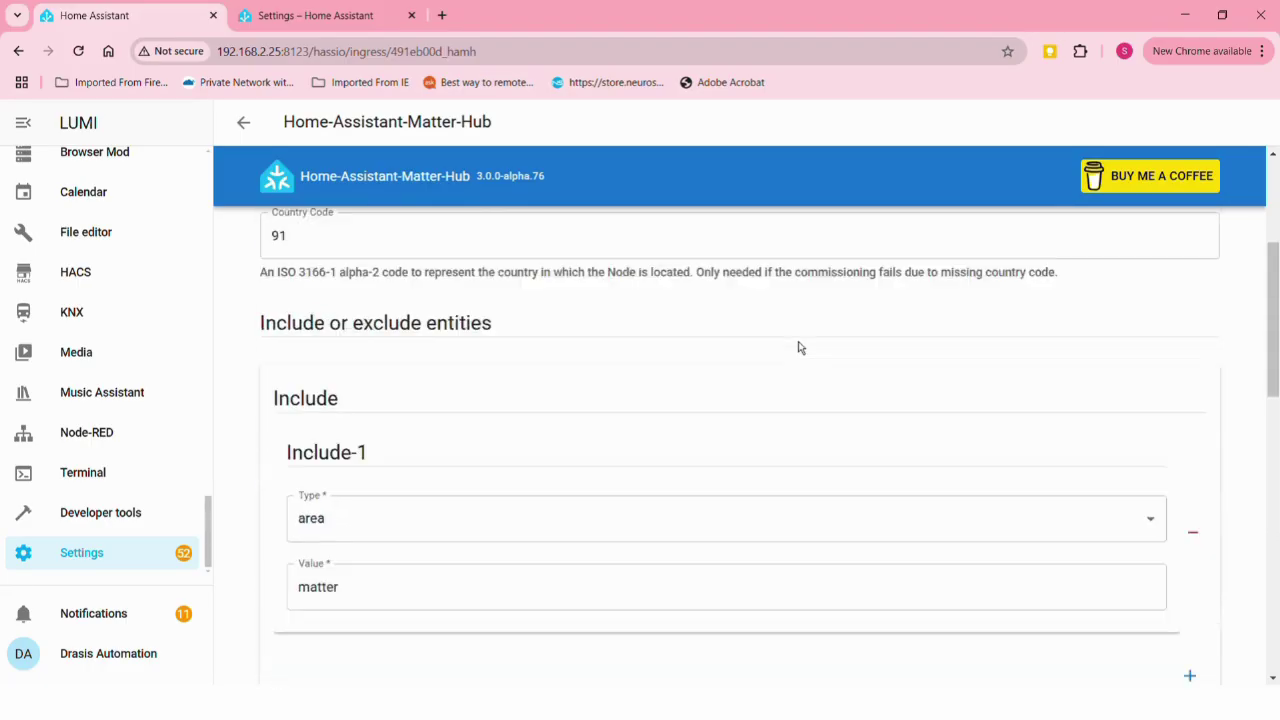
pyautogui.scroll(3, 798, 347)
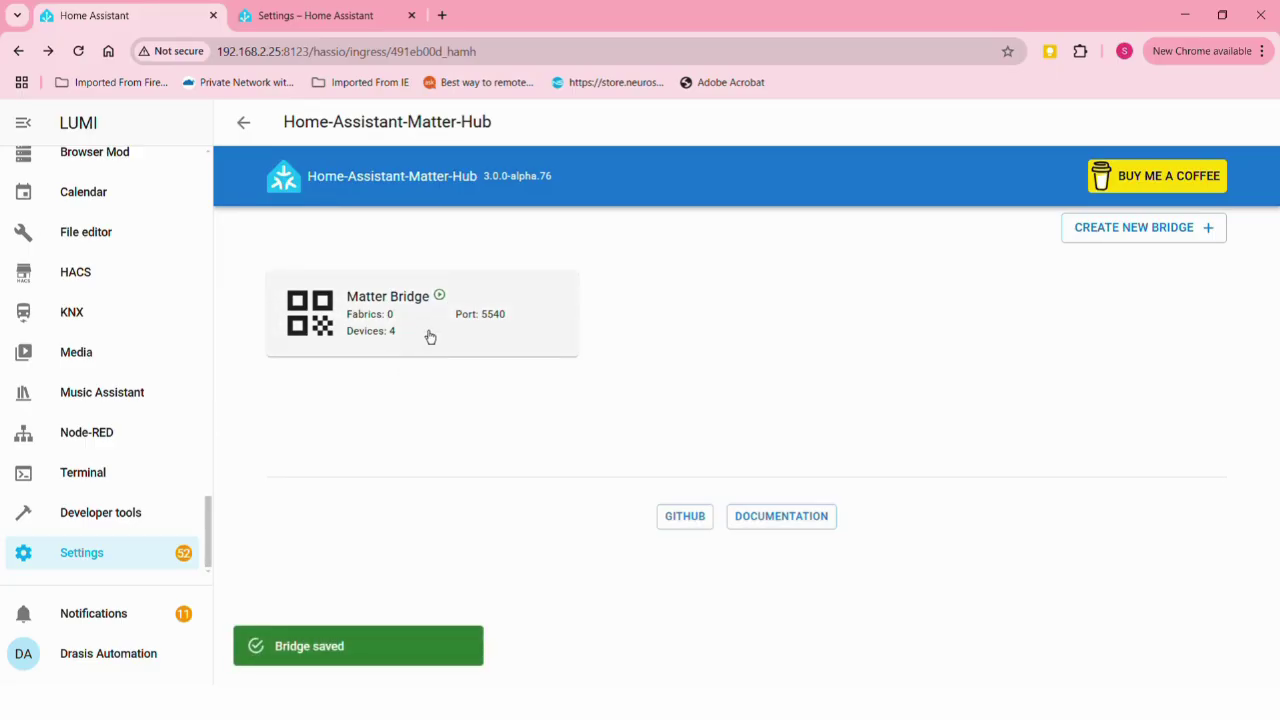
pyautogui.click(375, 346)
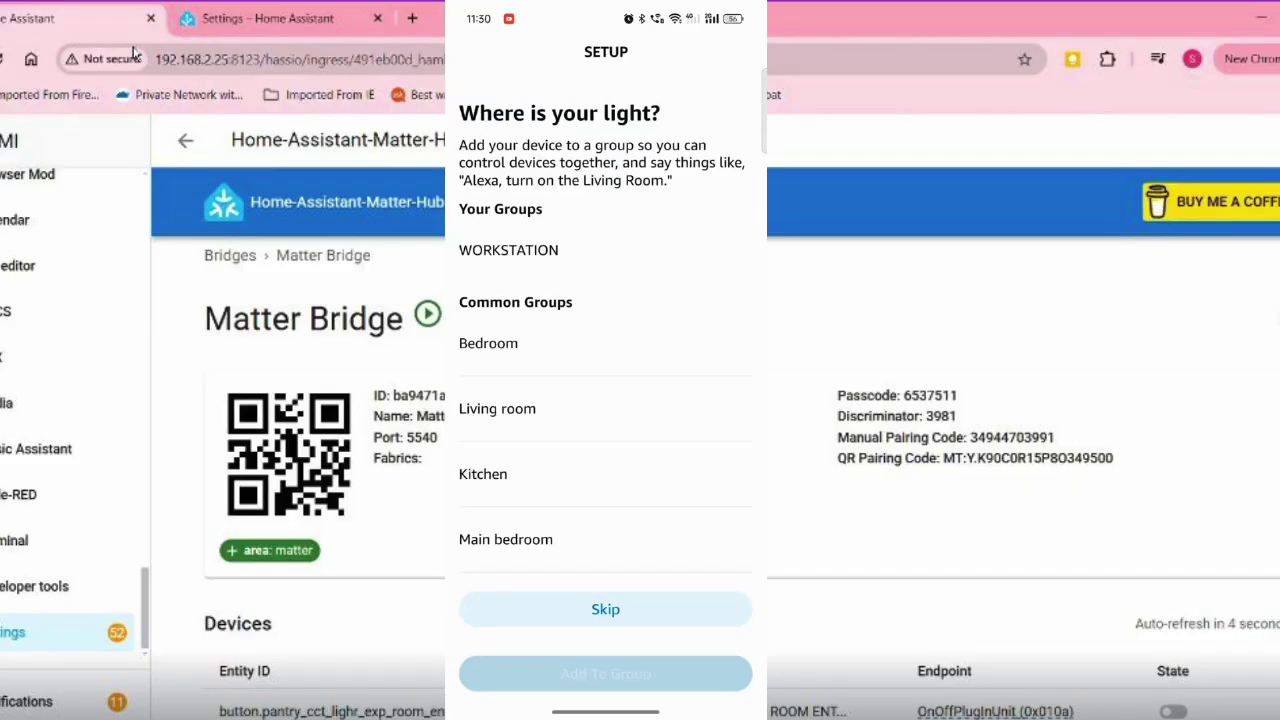
# Finish pantry light10 without a group, then set up the second PANTRY device with its default name
pyautogui.click(673, 621)
pyautogui.click(665, 677)
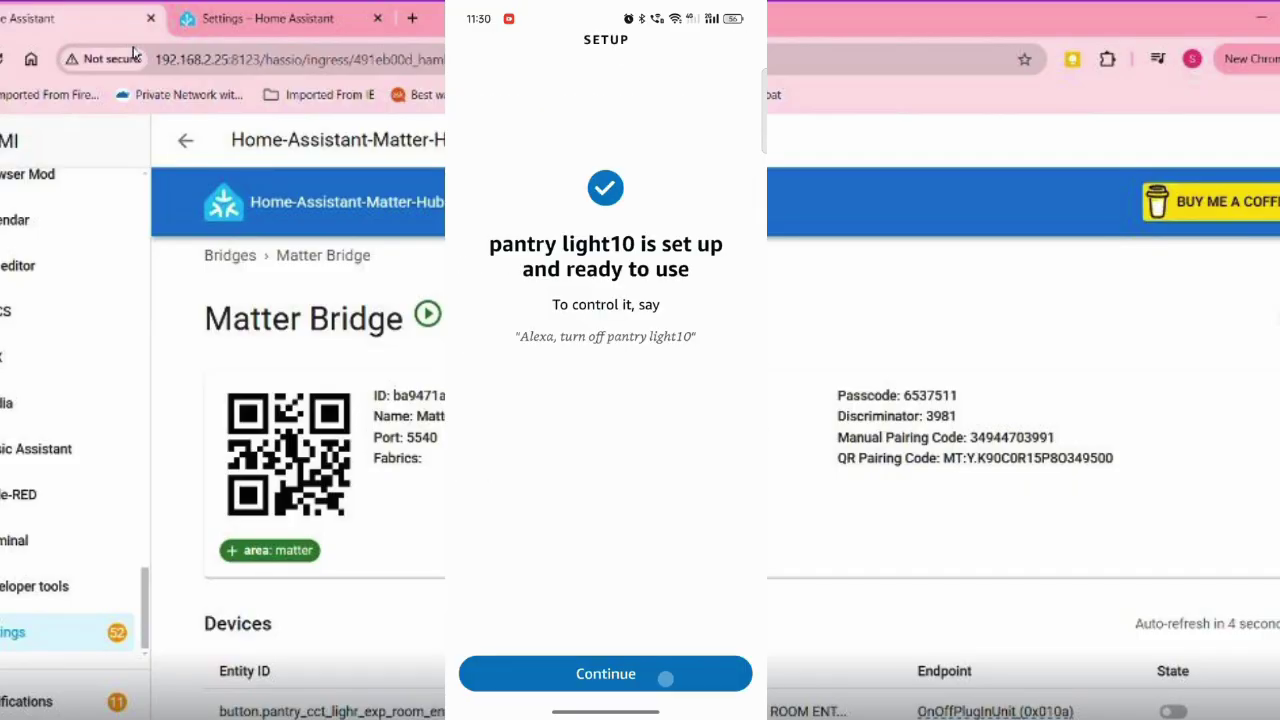
pyautogui.click(580, 331)
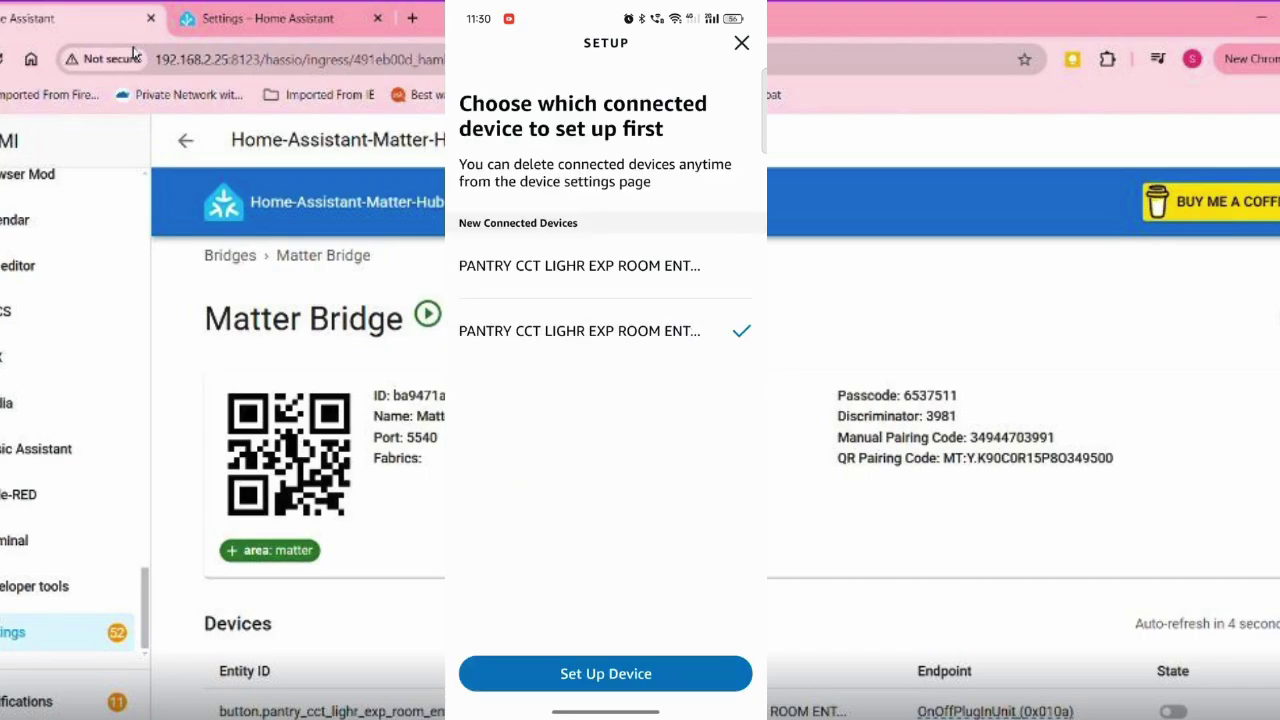
pyautogui.click(605, 673)
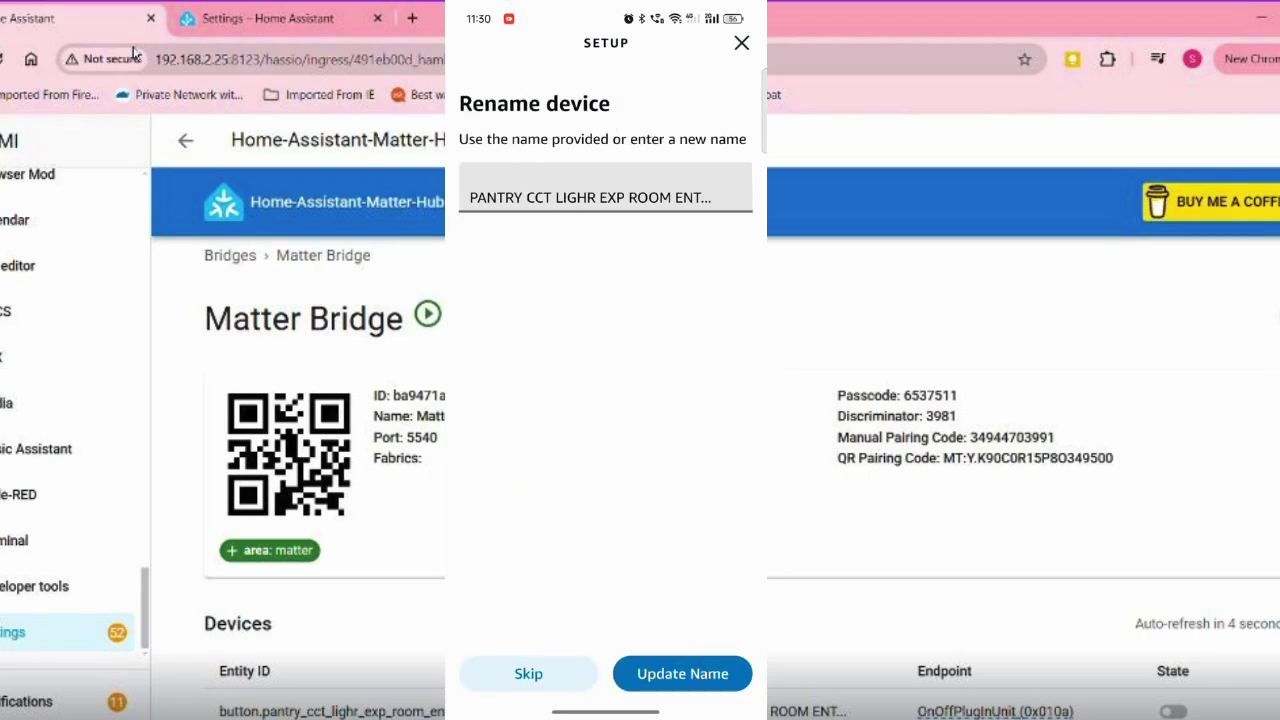
pyautogui.click(528, 673)
pyautogui.click(605, 609)
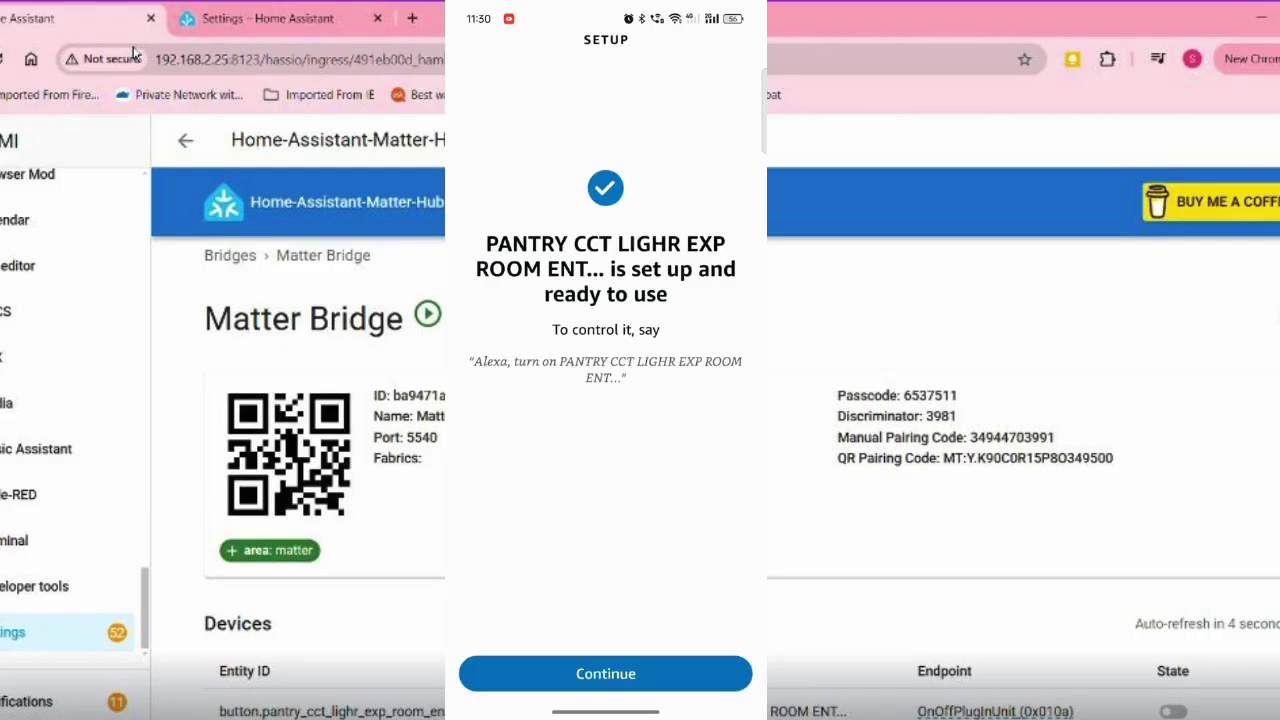
pyautogui.click(605, 673)
# Set up the remaining PANTRY device with its default name and no group
pyautogui.click(580, 265)
pyautogui.click(680, 671)
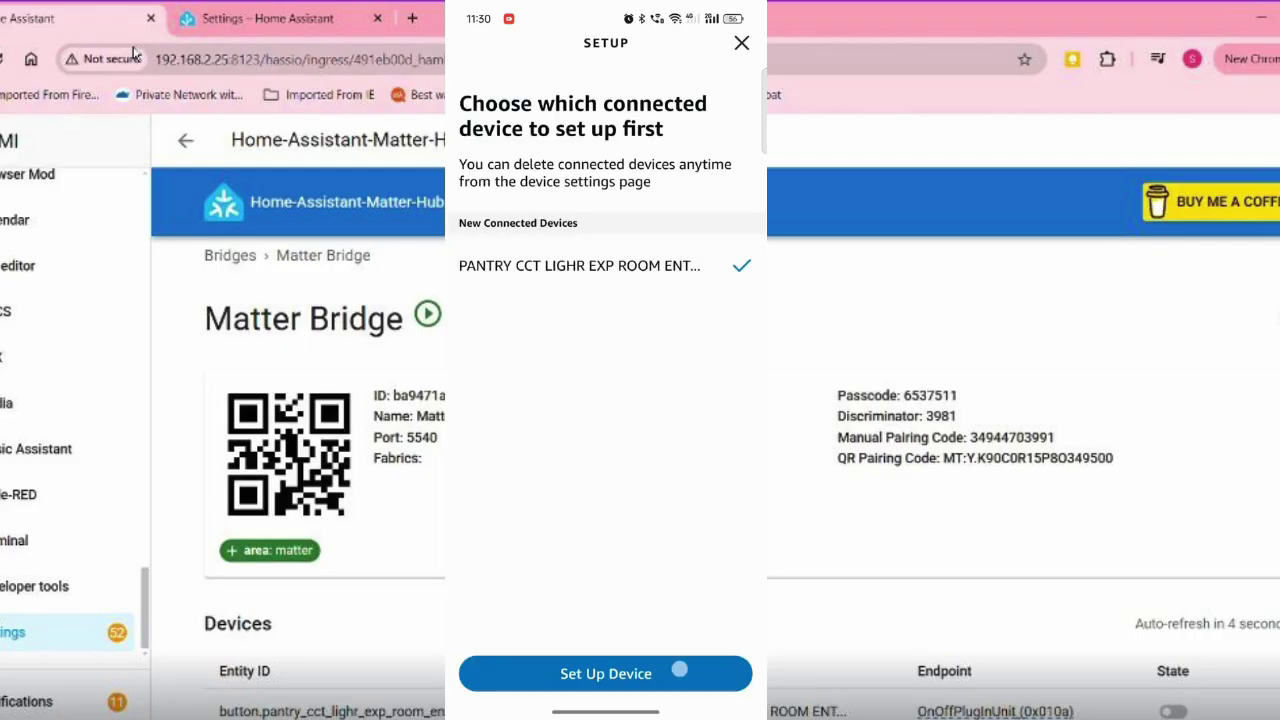
pyautogui.click(682, 673)
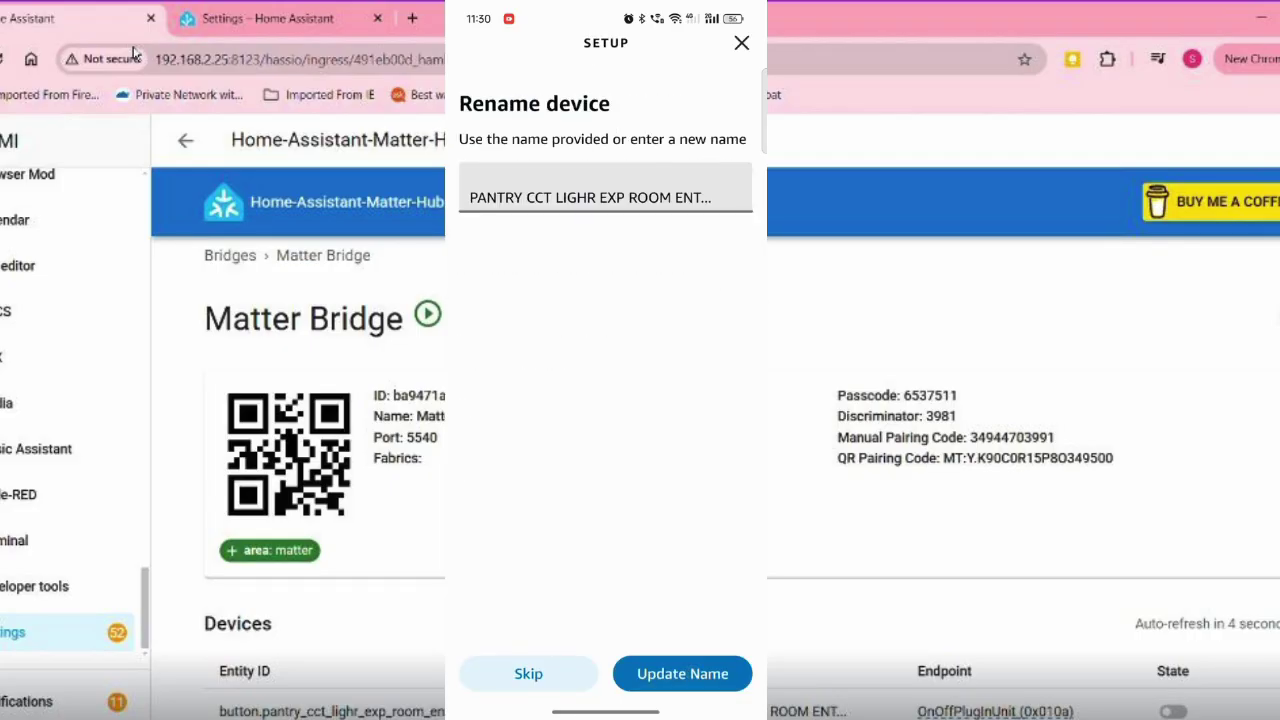
pyautogui.click(605, 609)
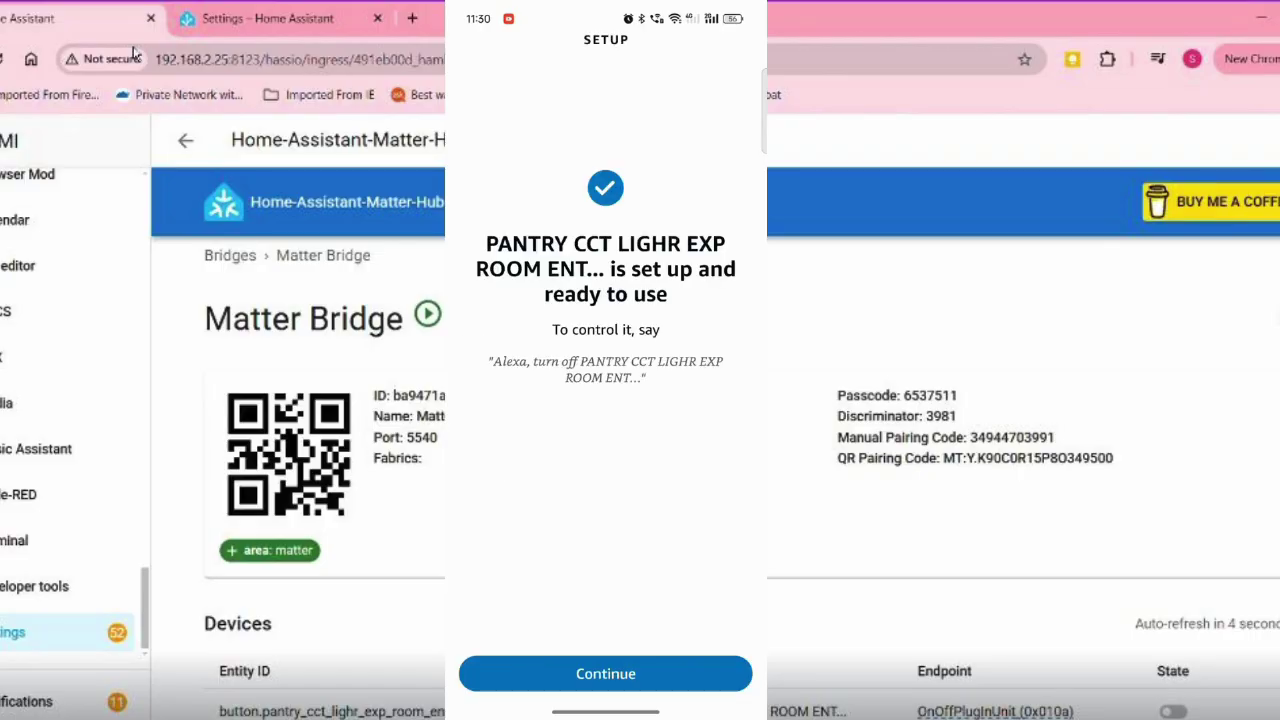
pyautogui.click(605, 673)
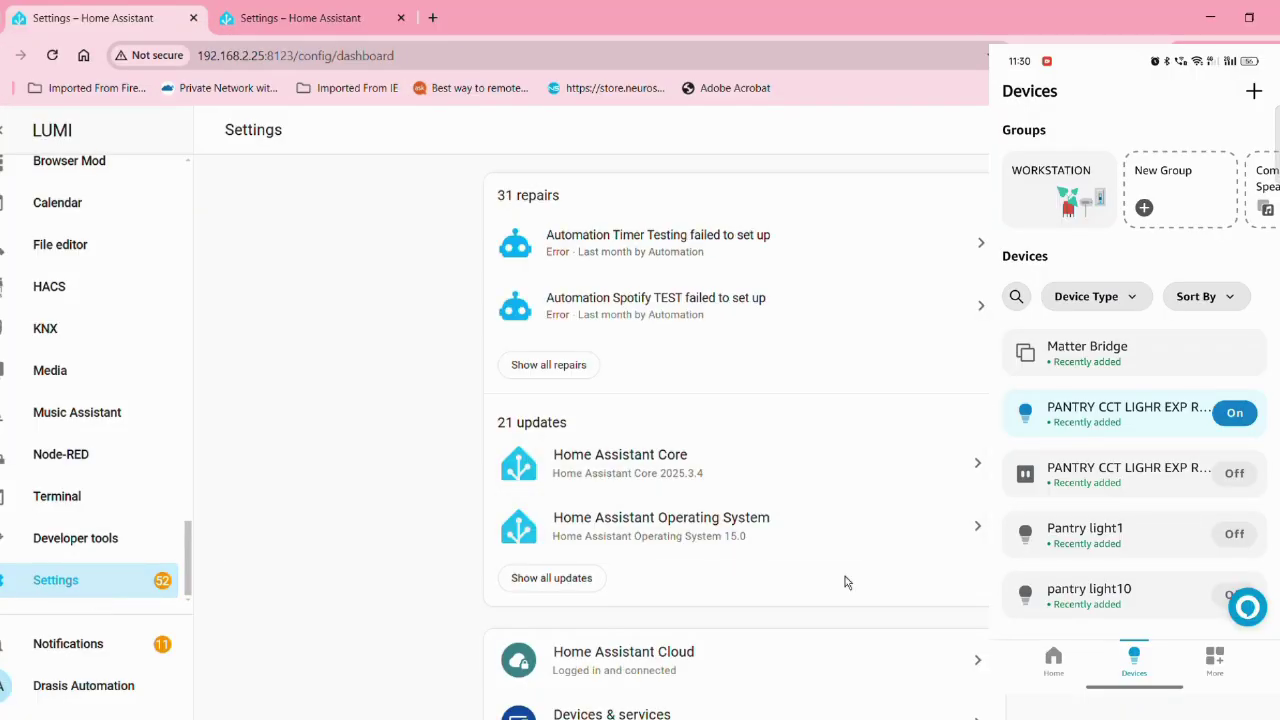
# In Home Assistant's Entities list, view pantry light10's controls
pyautogui.scroll(-2, 845, 578)
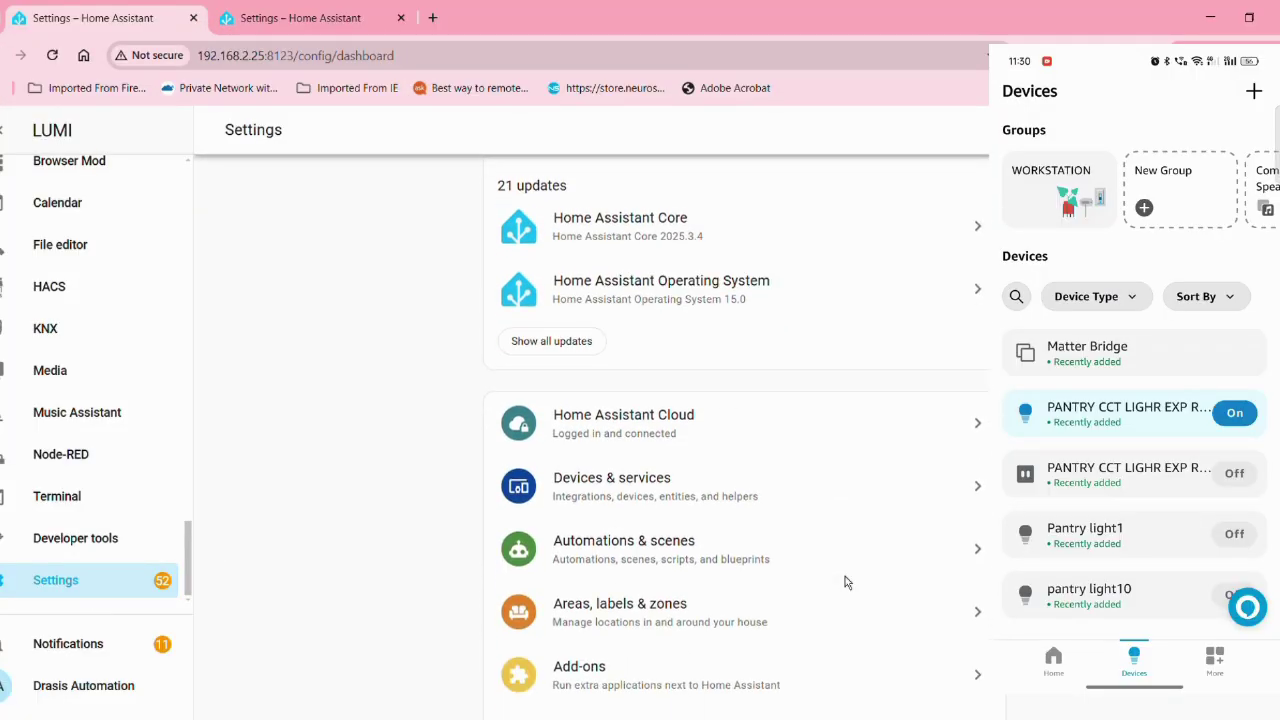
pyautogui.click(638, 505)
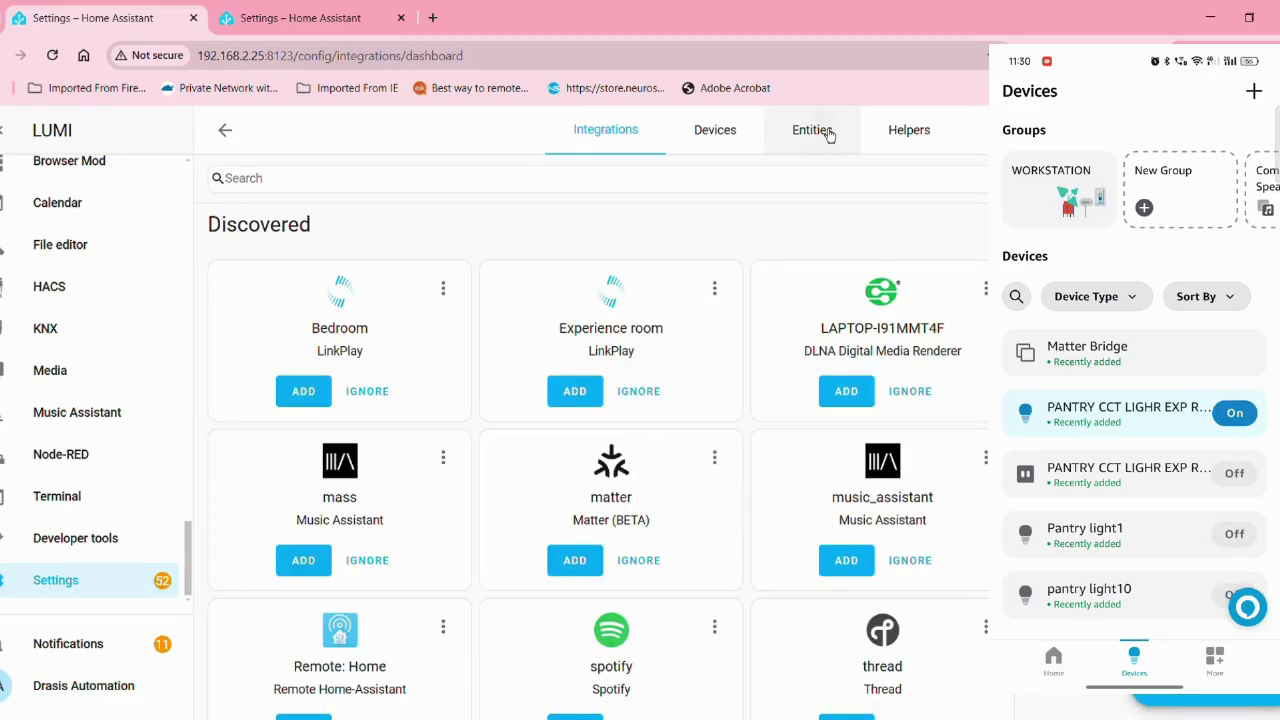
pyautogui.click(828, 135)
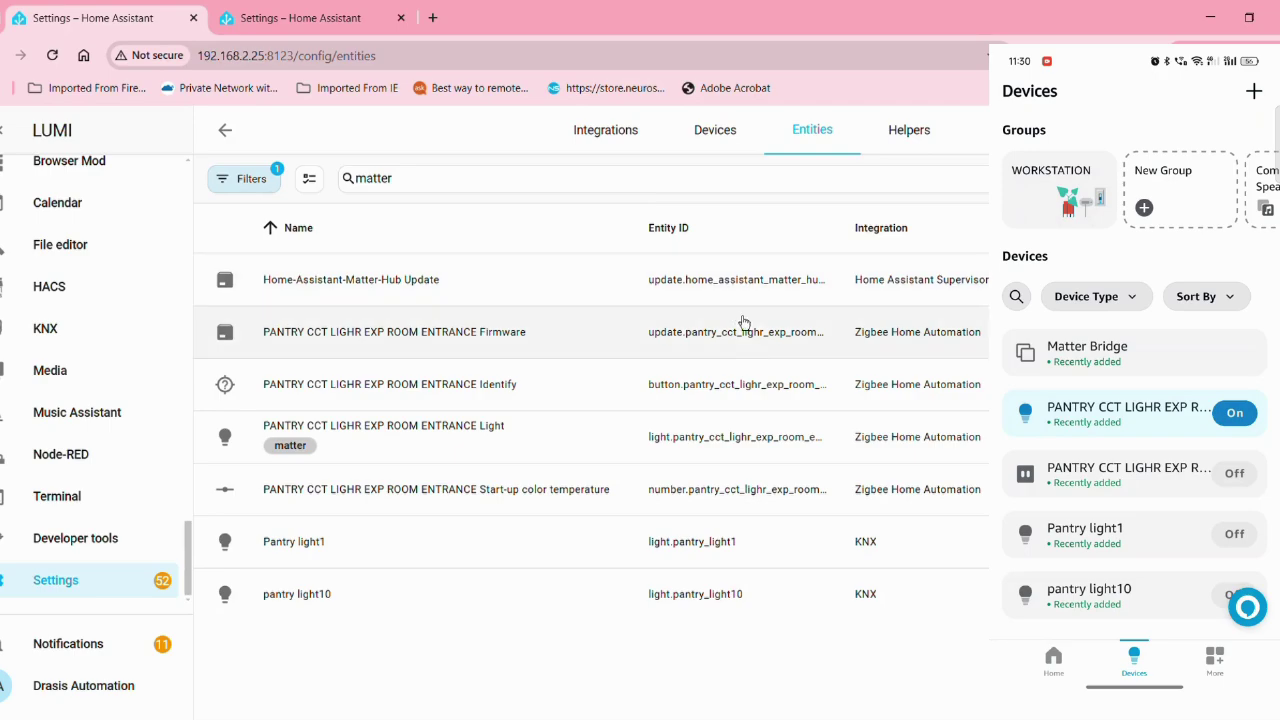
pyautogui.click(718, 594)
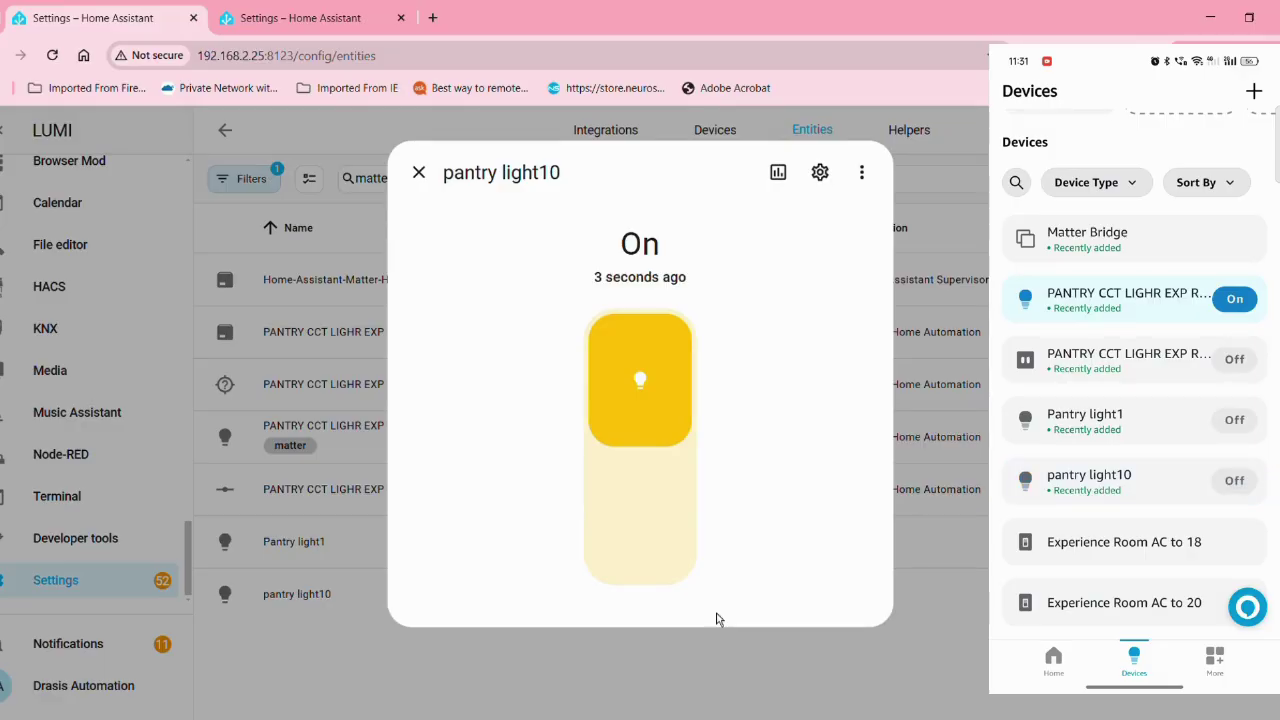
pyautogui.click(418, 172)
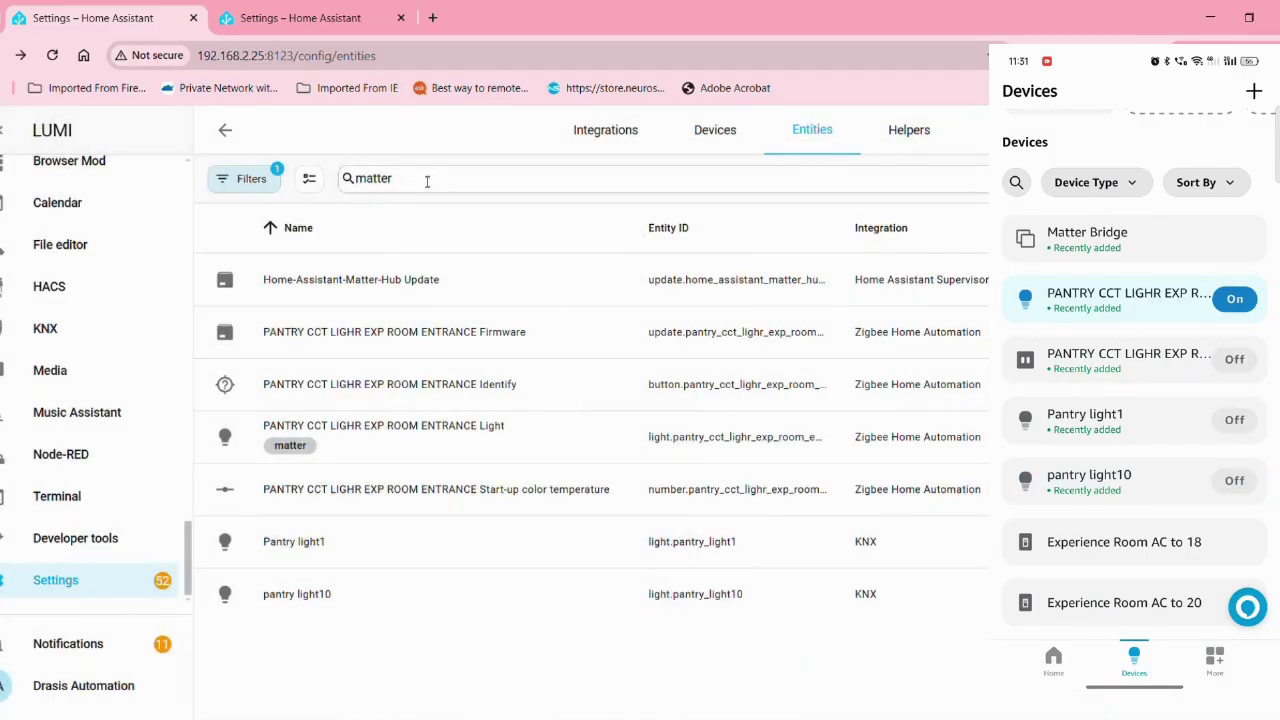
# Switch Pantry light1 on and back off, then view the pantry entrance light's controls
pyautogui.click(676, 556)
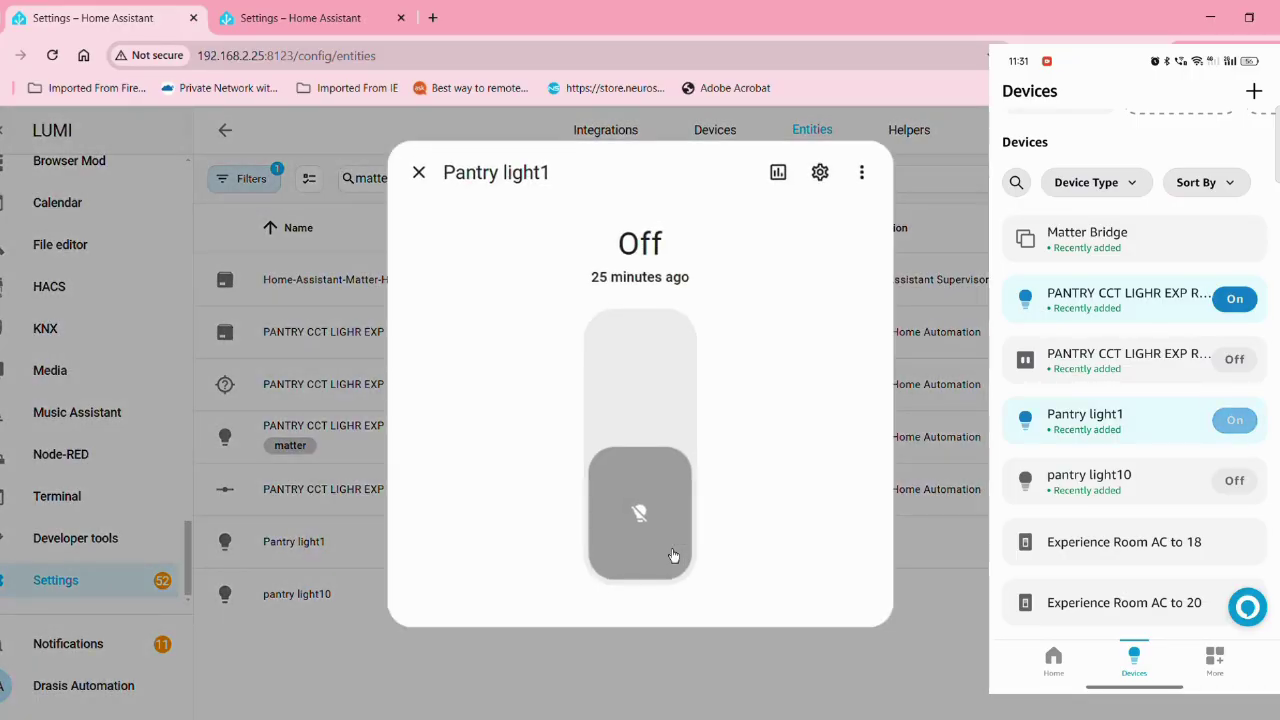
pyautogui.click(673, 556)
pyautogui.click(673, 556)
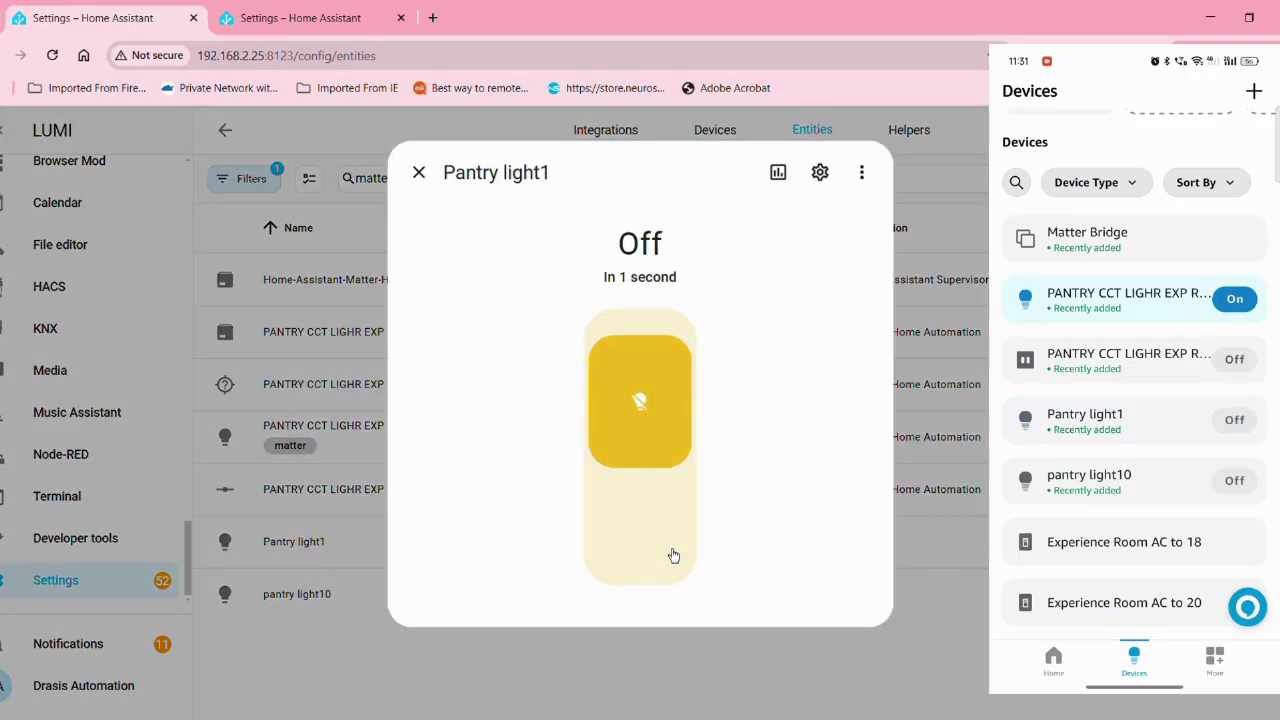
pyautogui.click(419, 173)
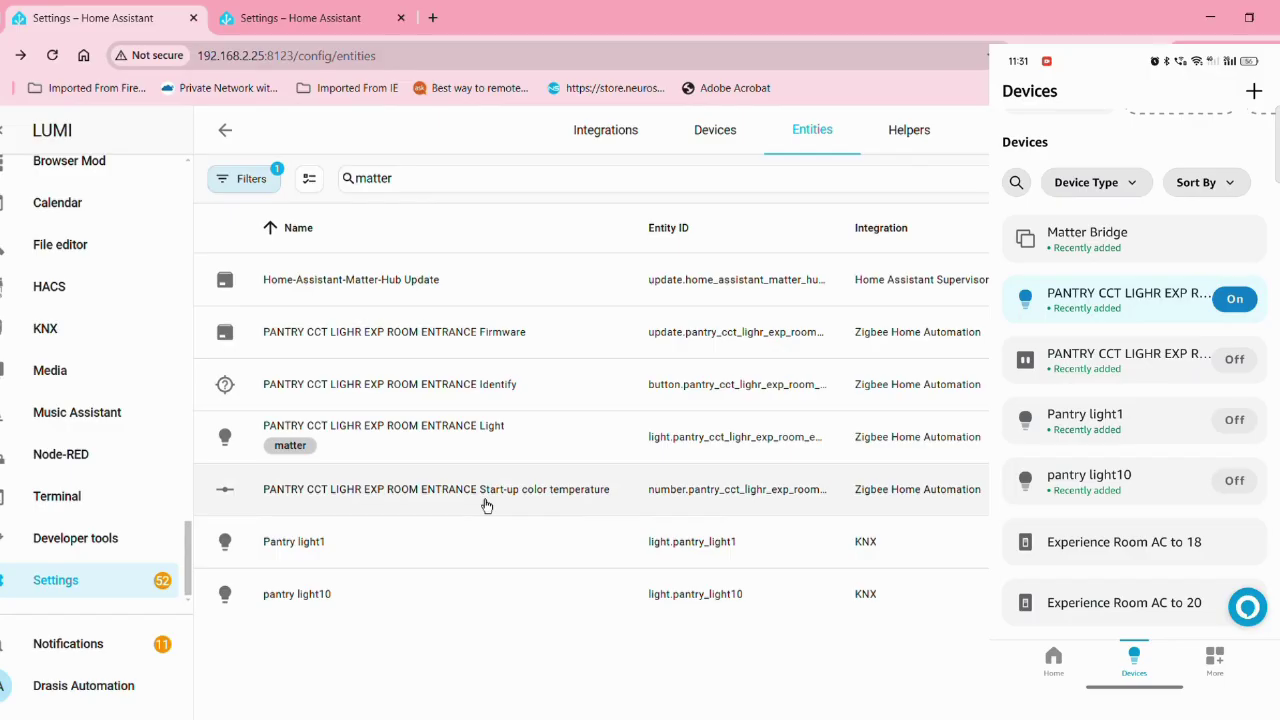
pyautogui.click(551, 442)
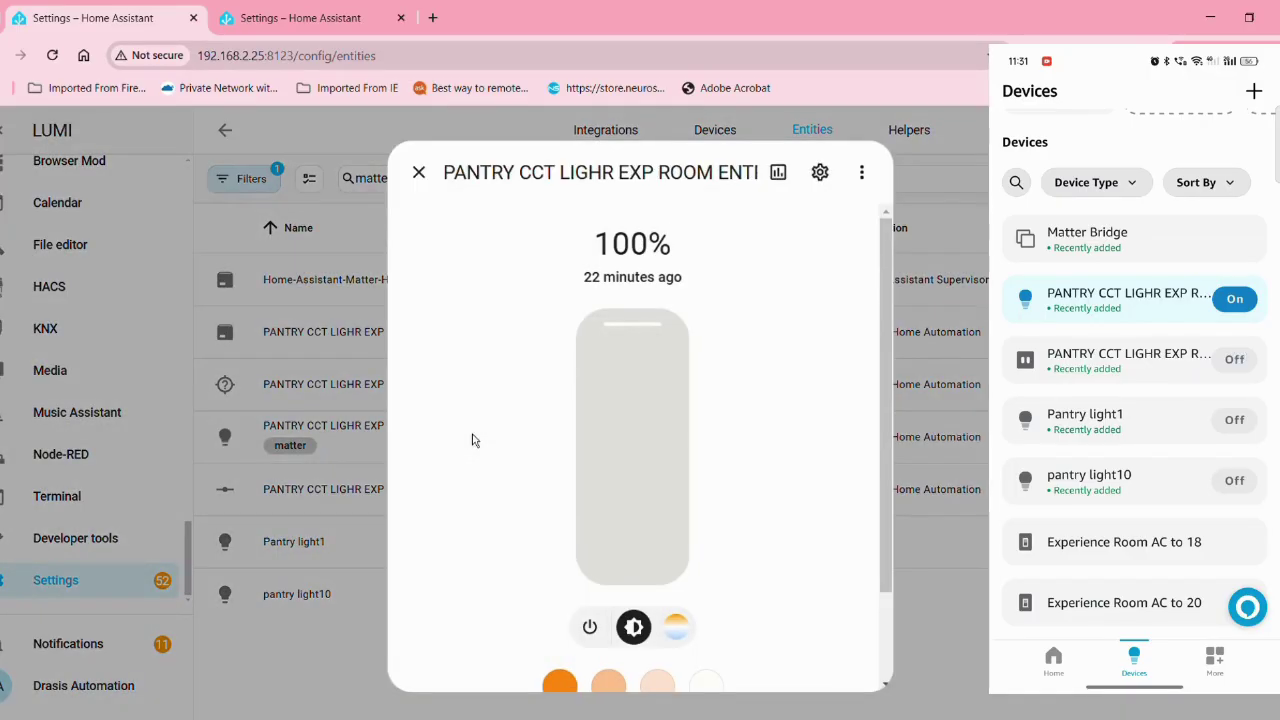